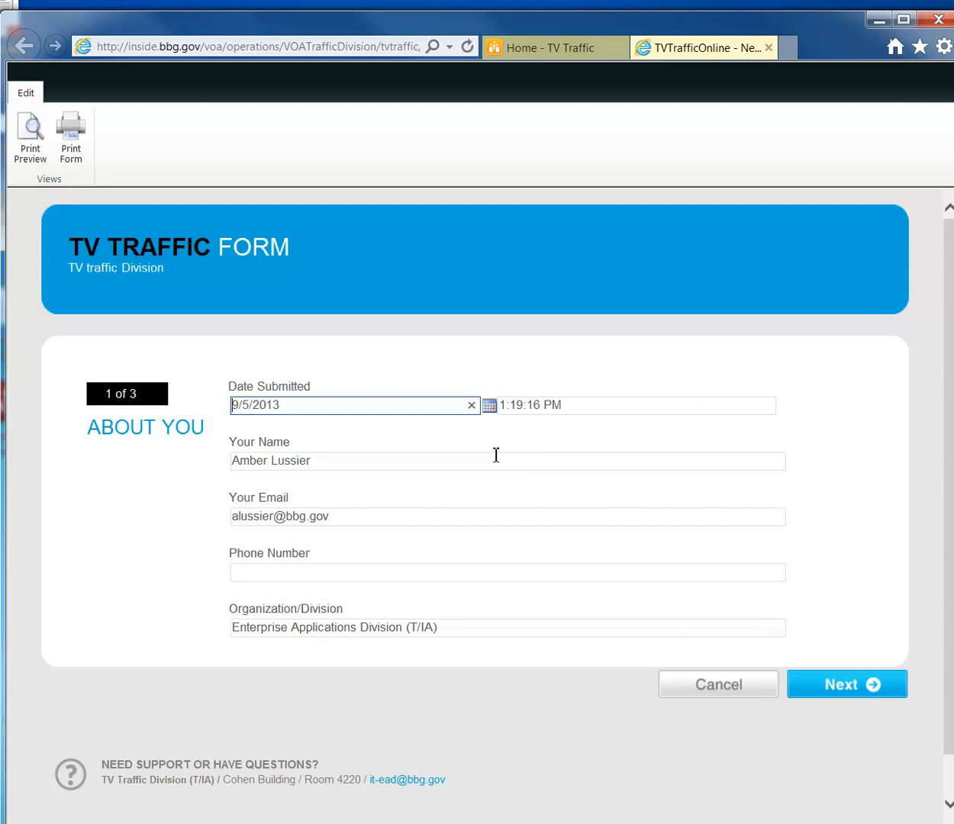
# Enter the contact phone number in the About You page's Phone Number field.
pyautogui.click(358, 572)
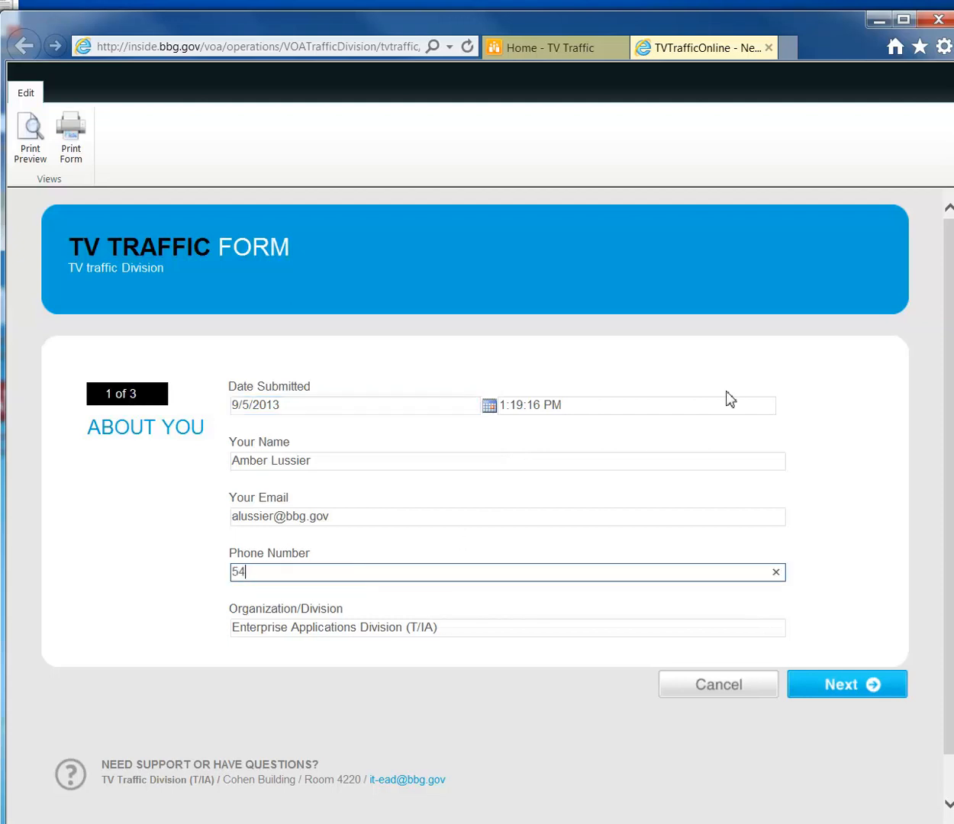
pyautogui.click(858, 479)
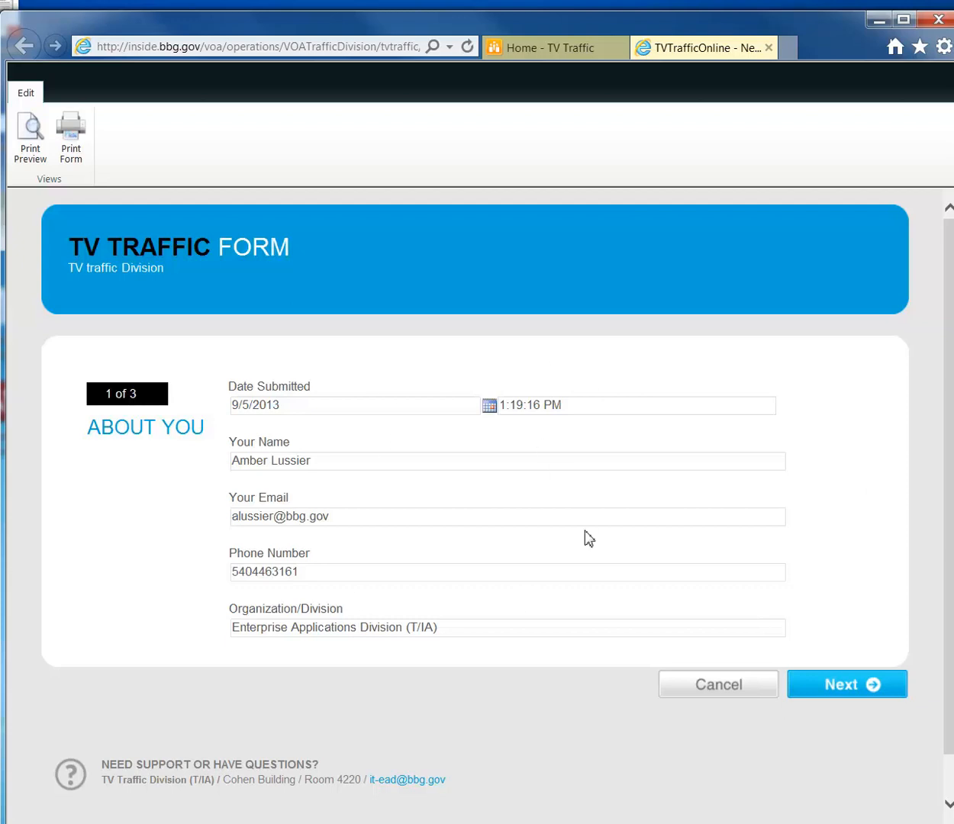
# On the General page, choose service Afghan and service date 09/05/2013.
pyautogui.click(852, 687)
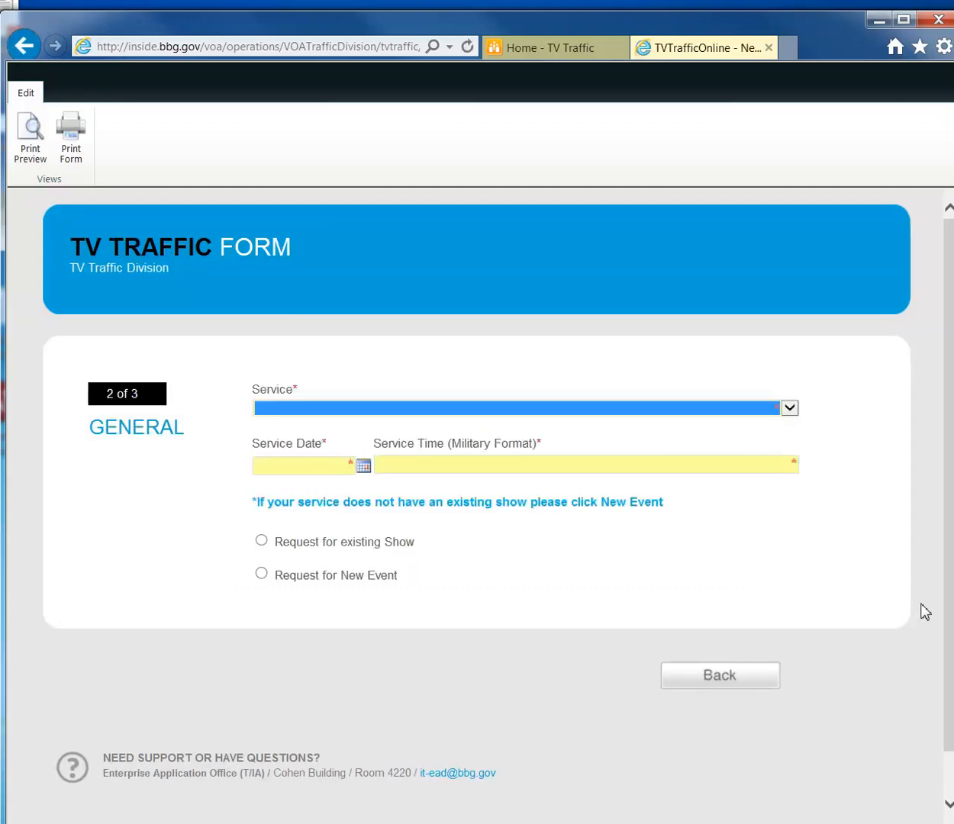
pyautogui.click(789, 408)
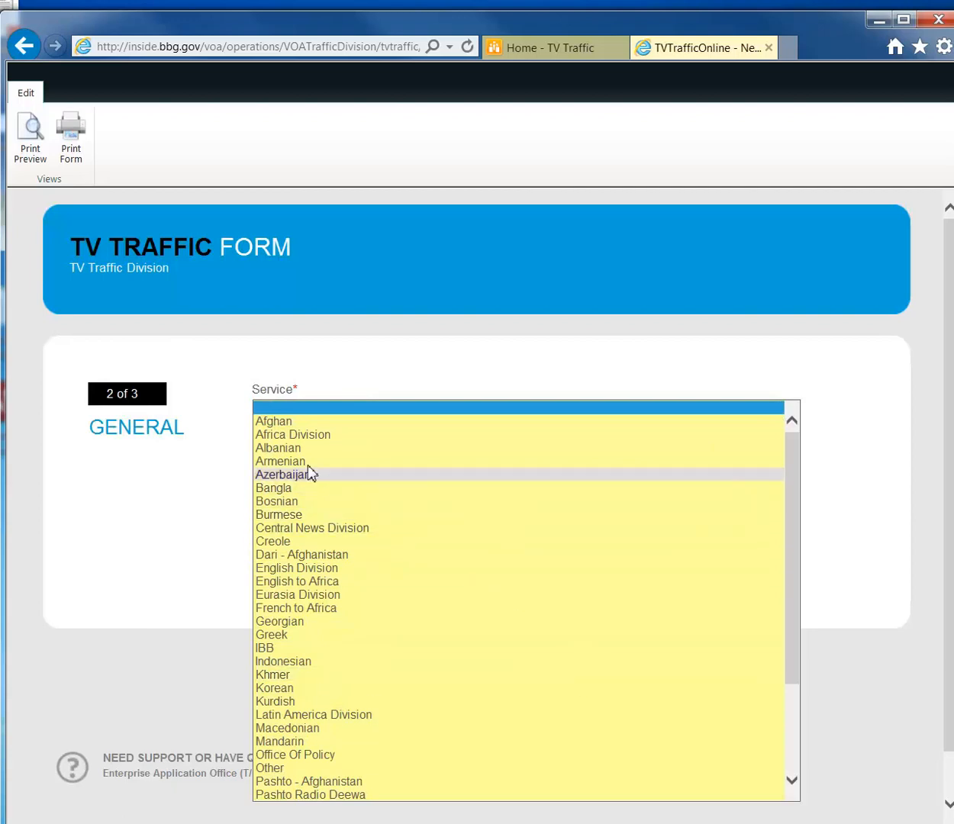
pyautogui.click(304, 423)
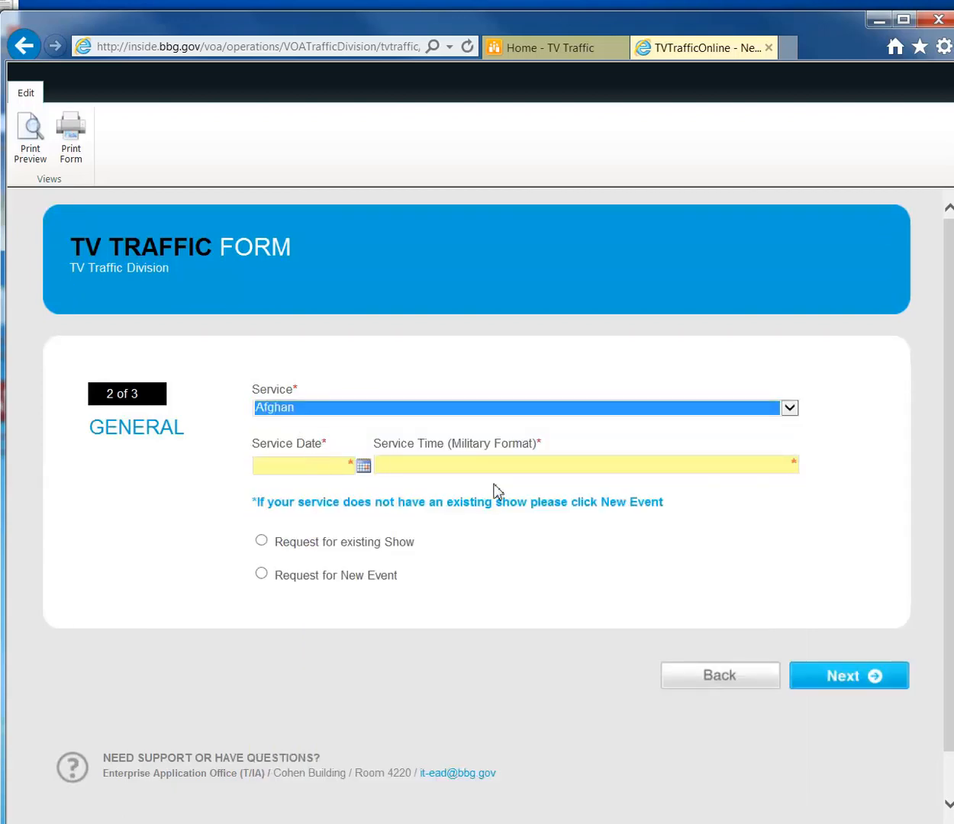
pyautogui.click(362, 467)
pyautogui.click(458, 526)
# Enter 12:00 as the service time.
pyautogui.click(489, 465)
pyautogui.write('12"00')
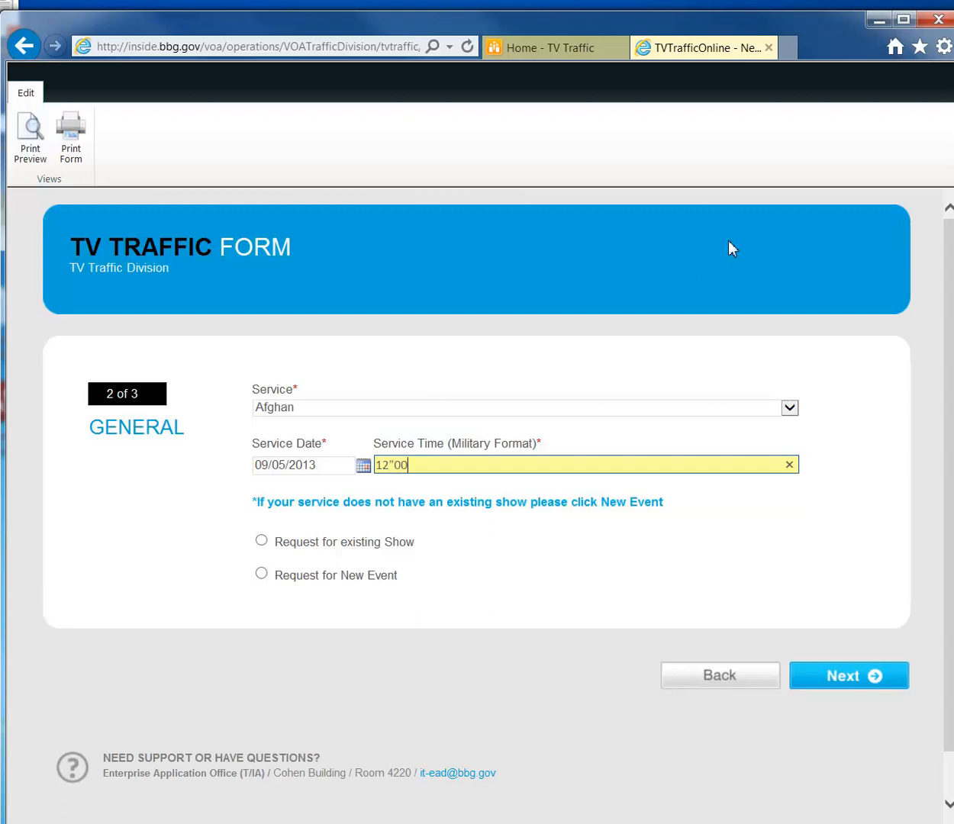
pyautogui.press('BackSpace')
pyautogui.press('BackSpace')
pyautogui.press('BackSpace')
pyautogui.write(':00')
pyautogui.click(588, 564)
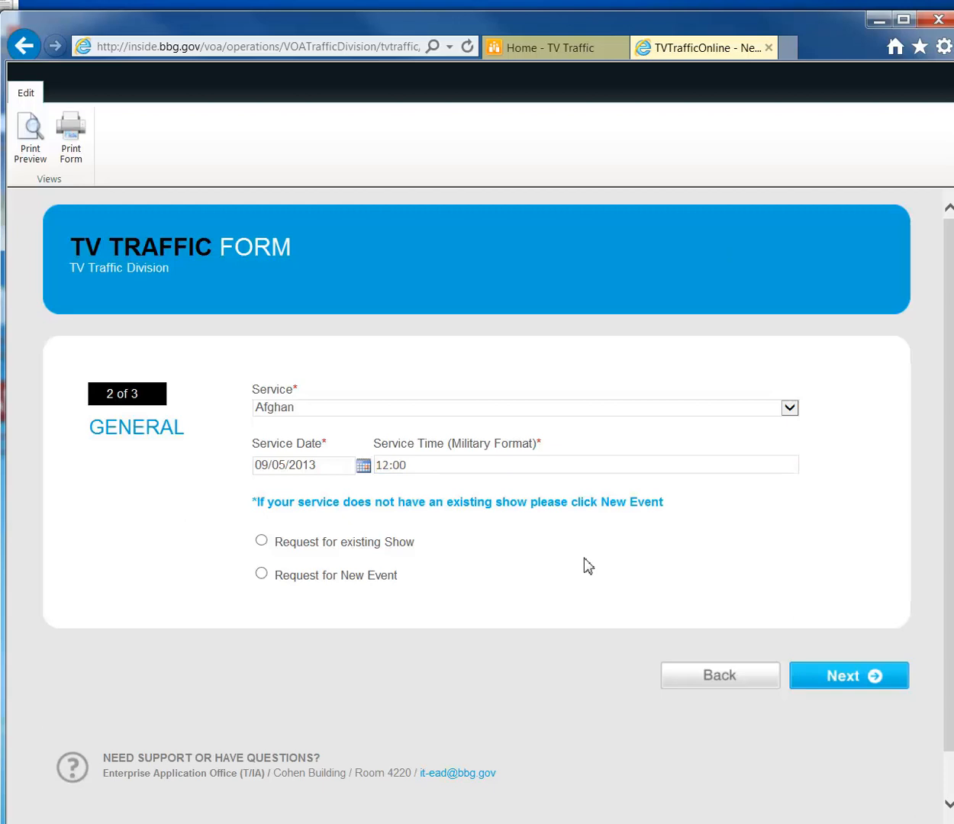
# Request the existing show Karwan in studio 52, then continue to the Item 1 page.
pyautogui.click(262, 577)
pyautogui.click(350, 629)
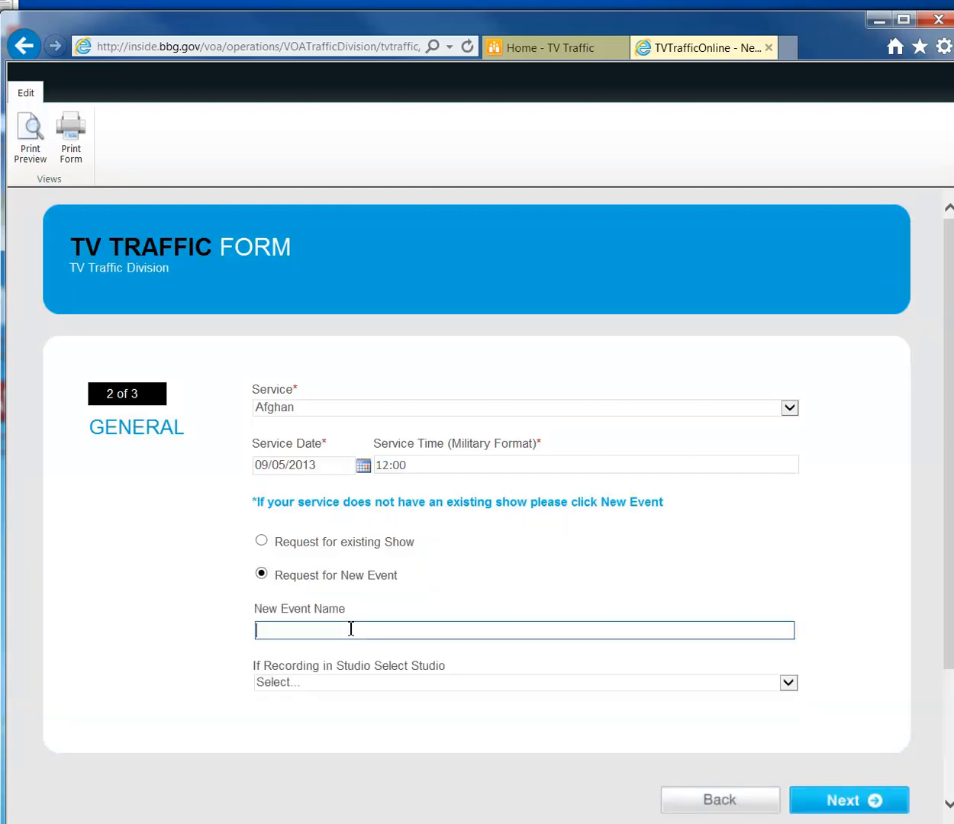
pyautogui.click(362, 683)
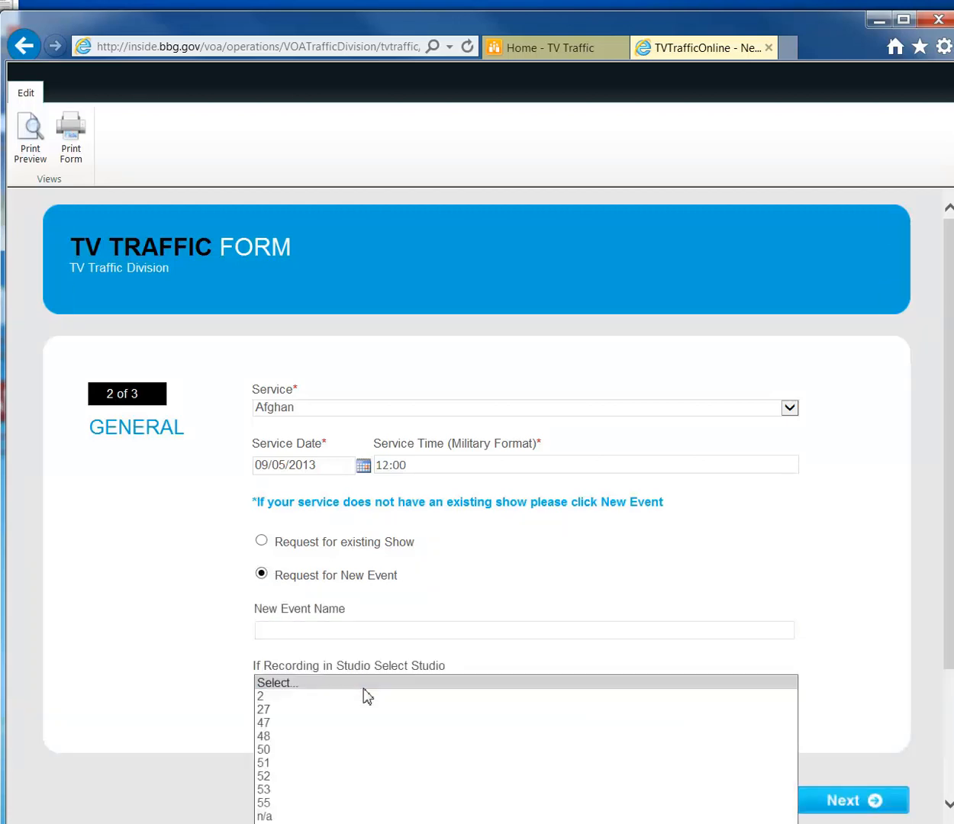
pyautogui.click(358, 681)
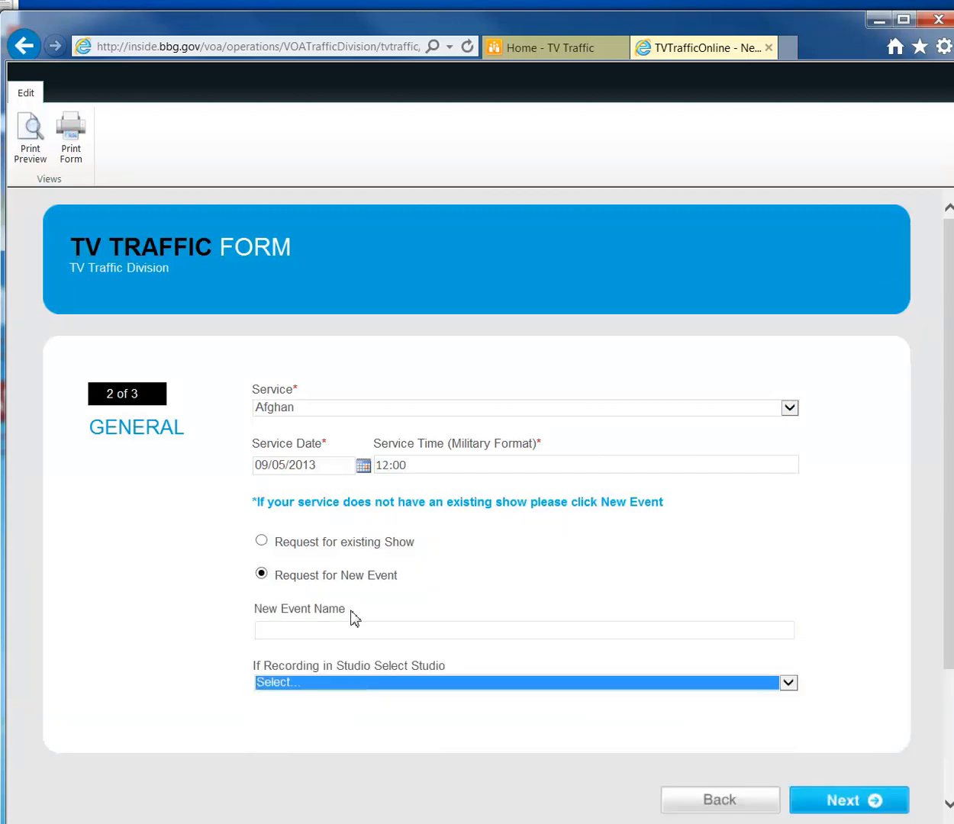
pyautogui.click(262, 543)
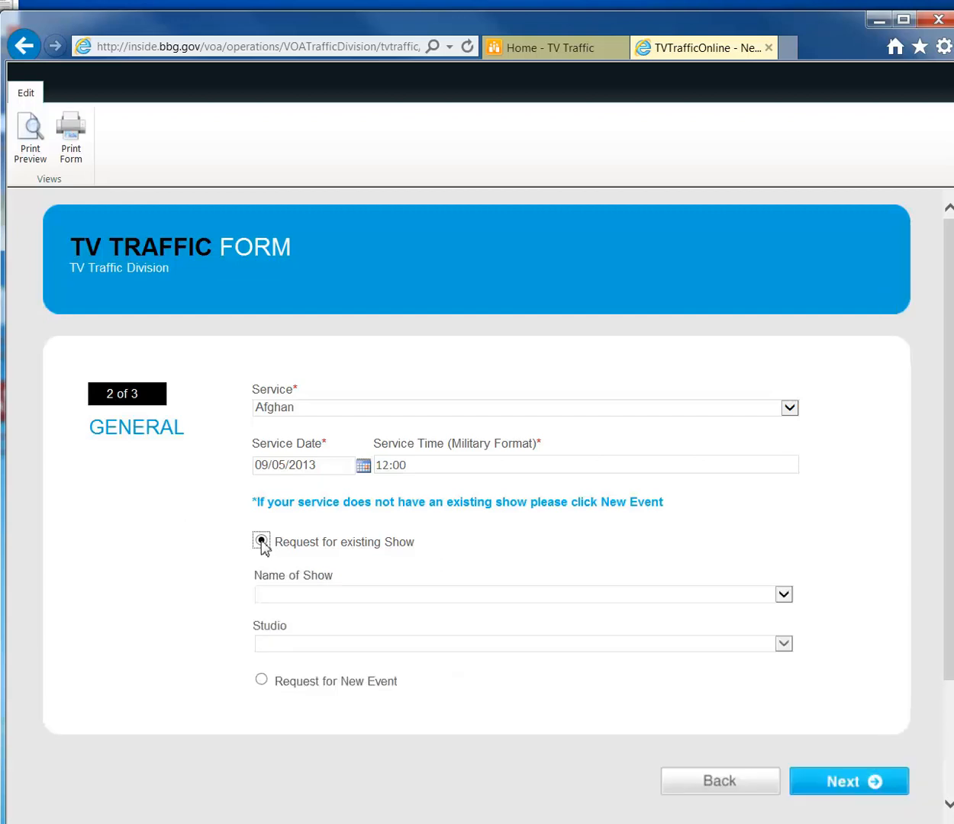
pyautogui.click(786, 595)
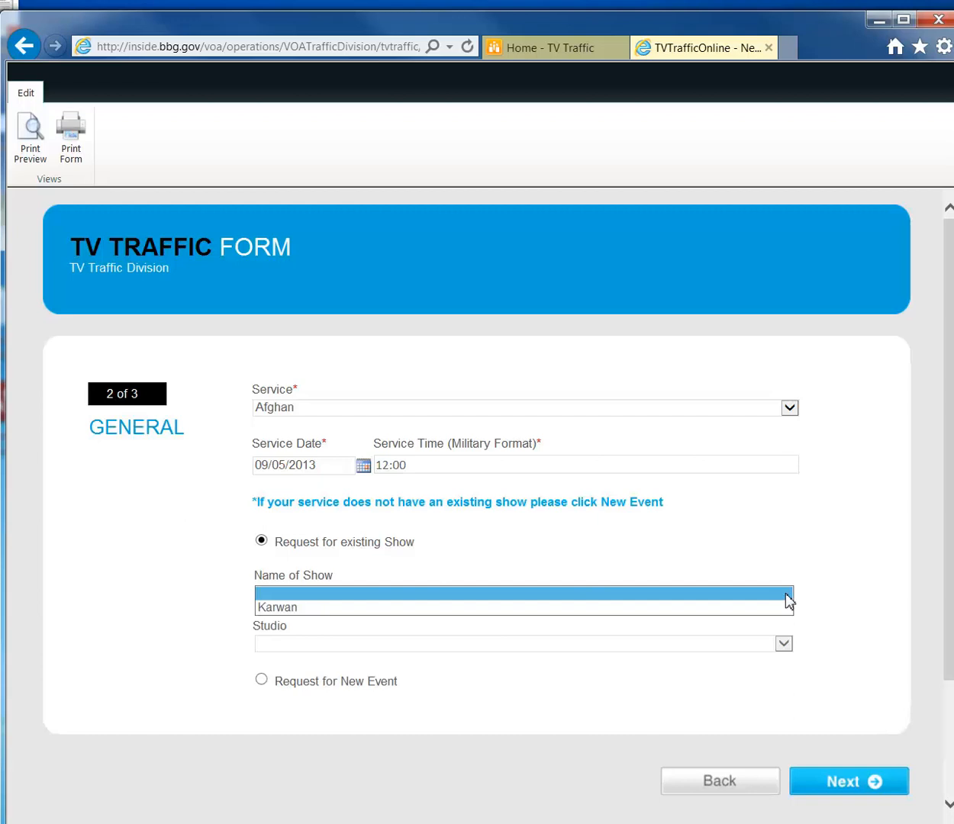
pyautogui.click(363, 608)
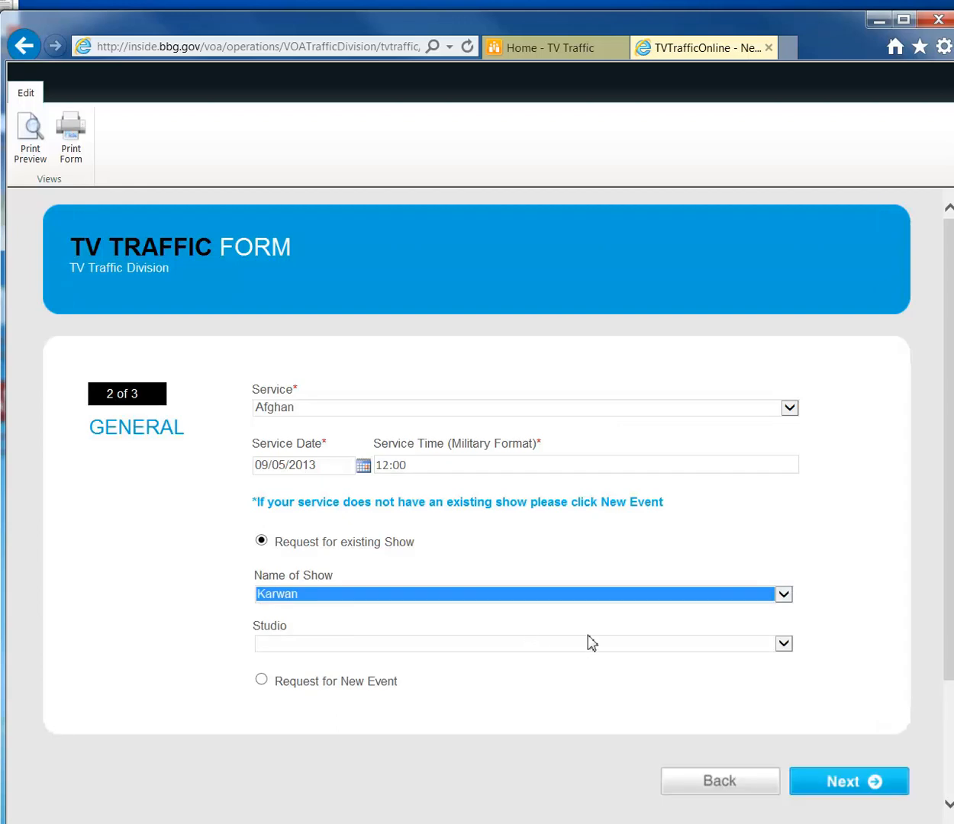
pyautogui.click(666, 643)
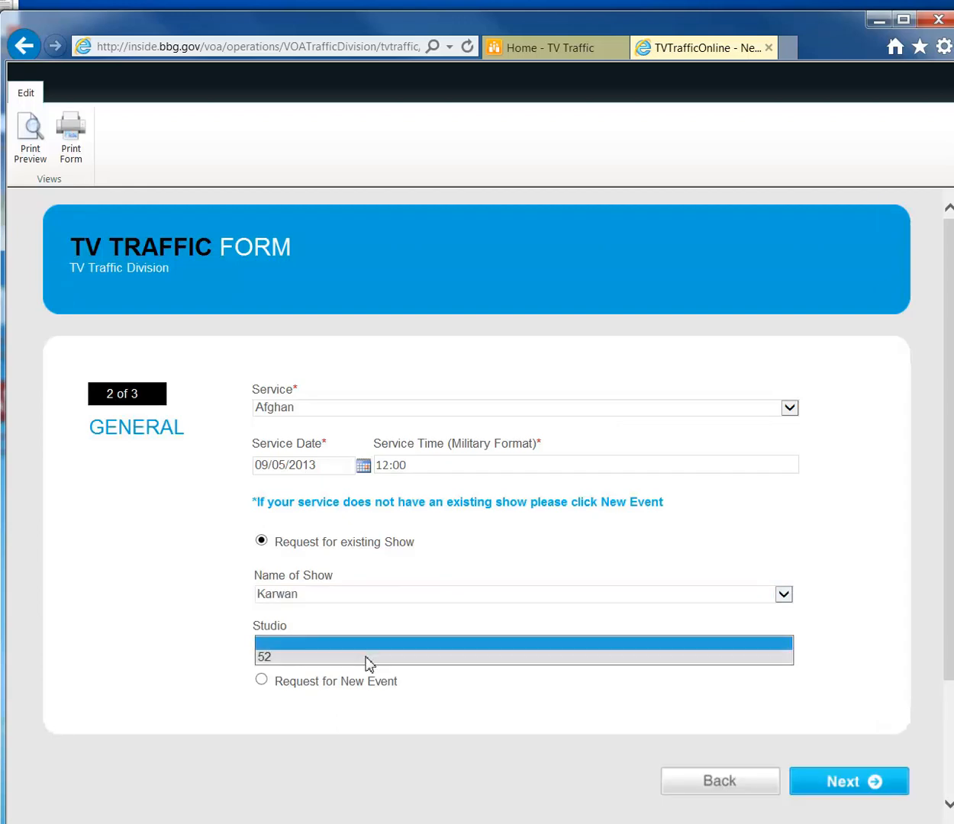
pyautogui.click(367, 659)
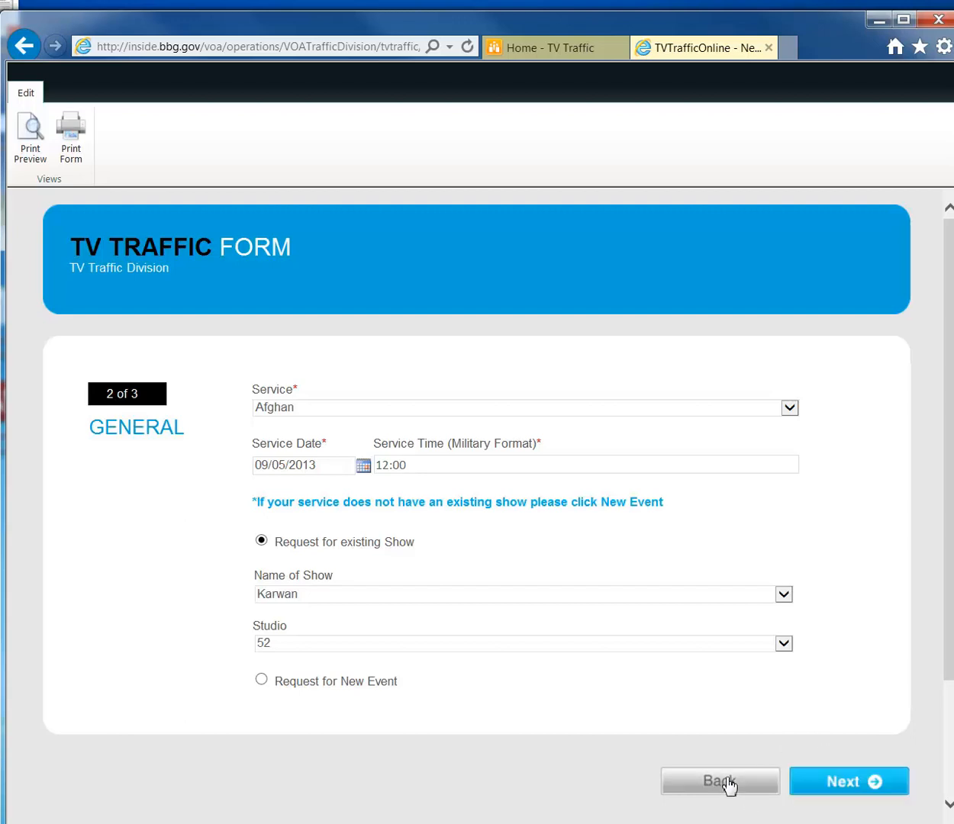
pyautogui.click(848, 781)
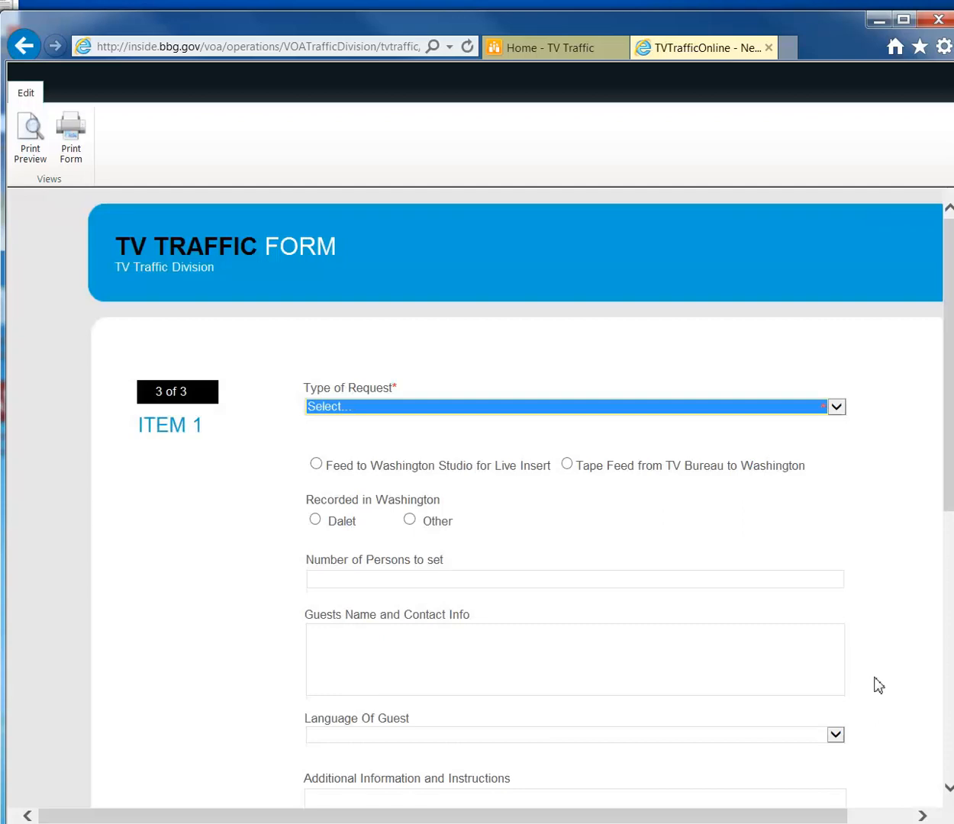
# Make Item 1 a VOA Facilities request from Los Angeles.
pyautogui.click(837, 407)
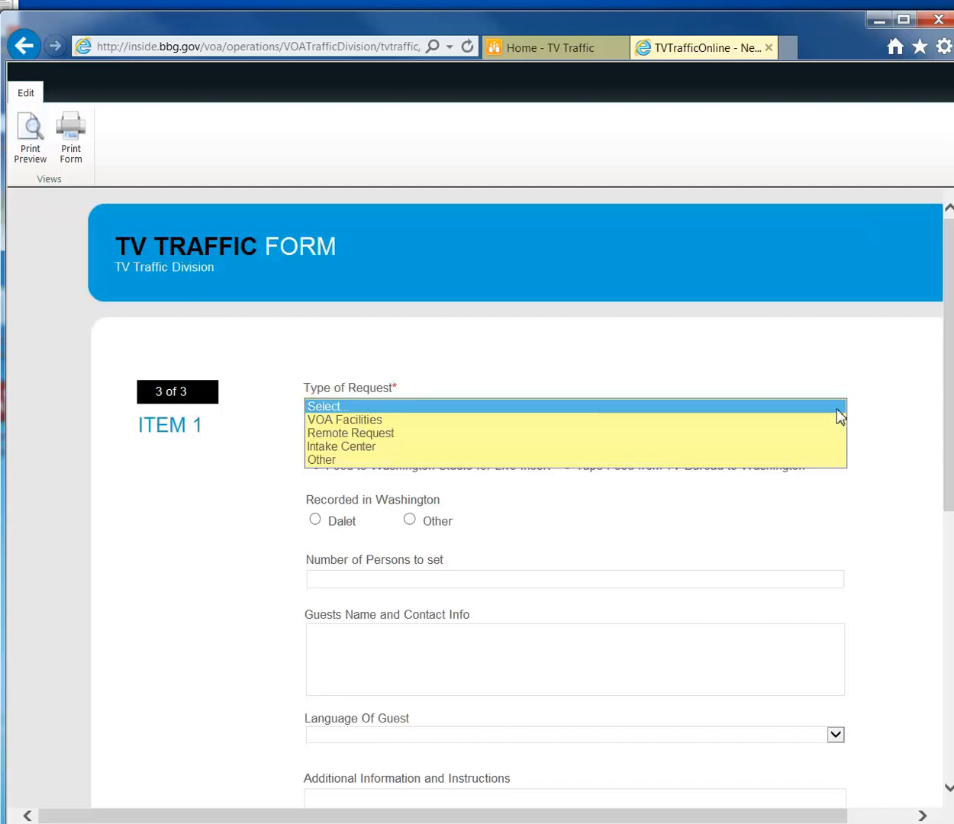
pyautogui.click(489, 421)
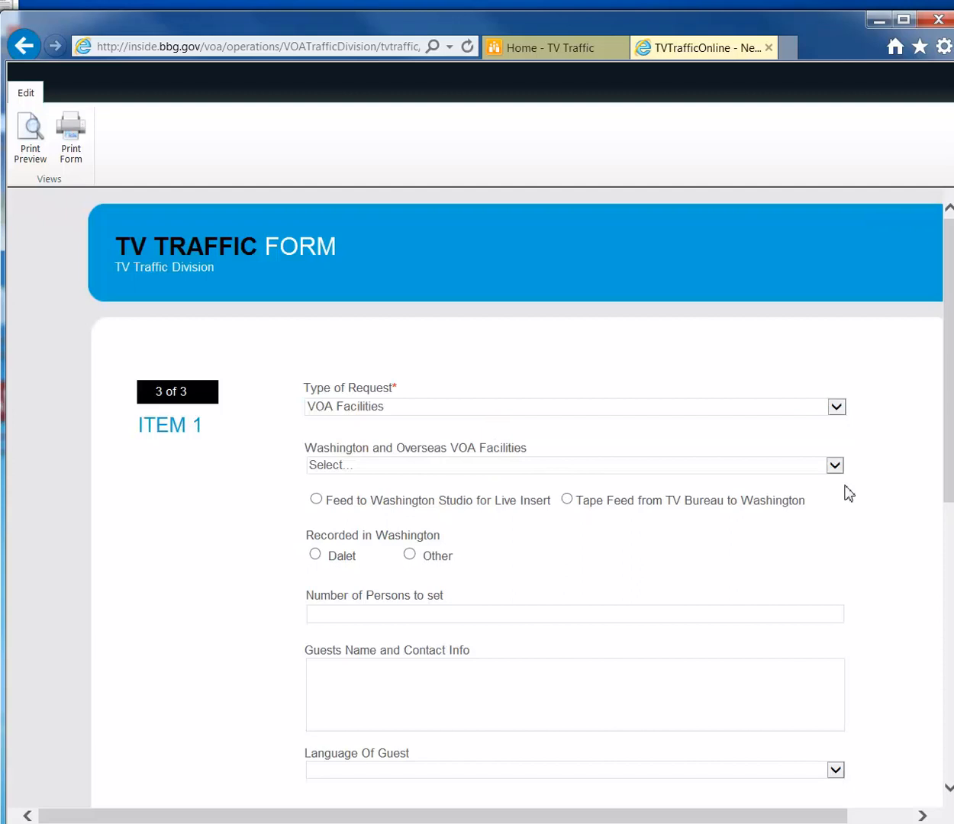
pyautogui.scroll(-1, 843, 489)
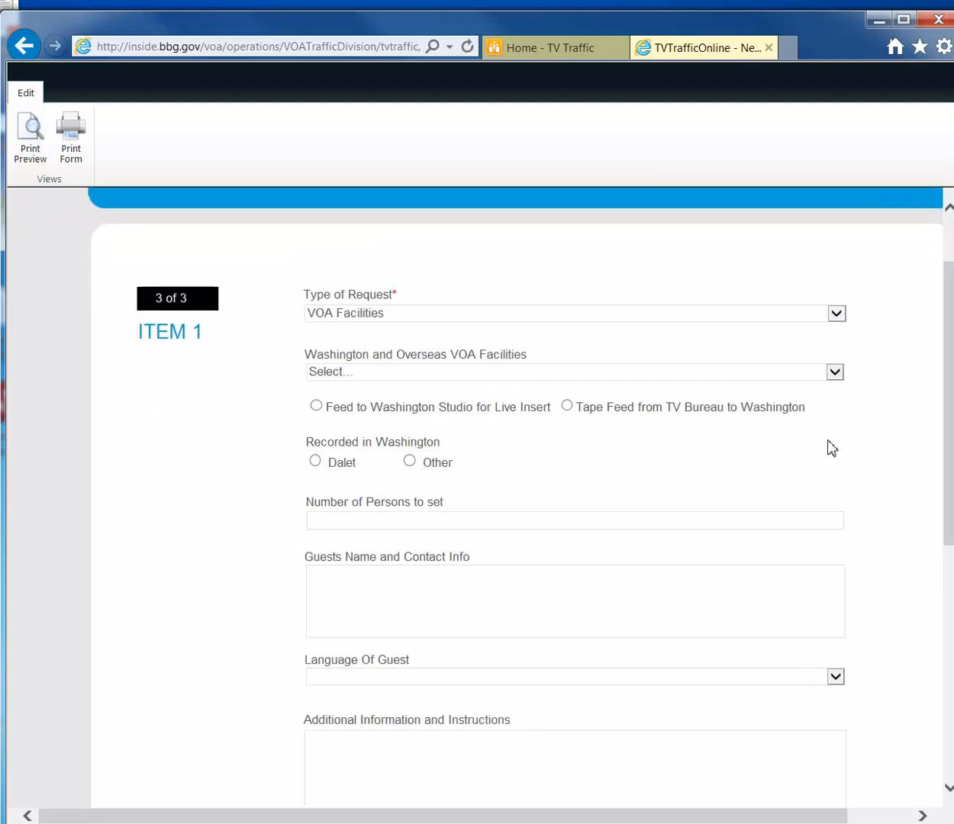
pyautogui.click(835, 373)
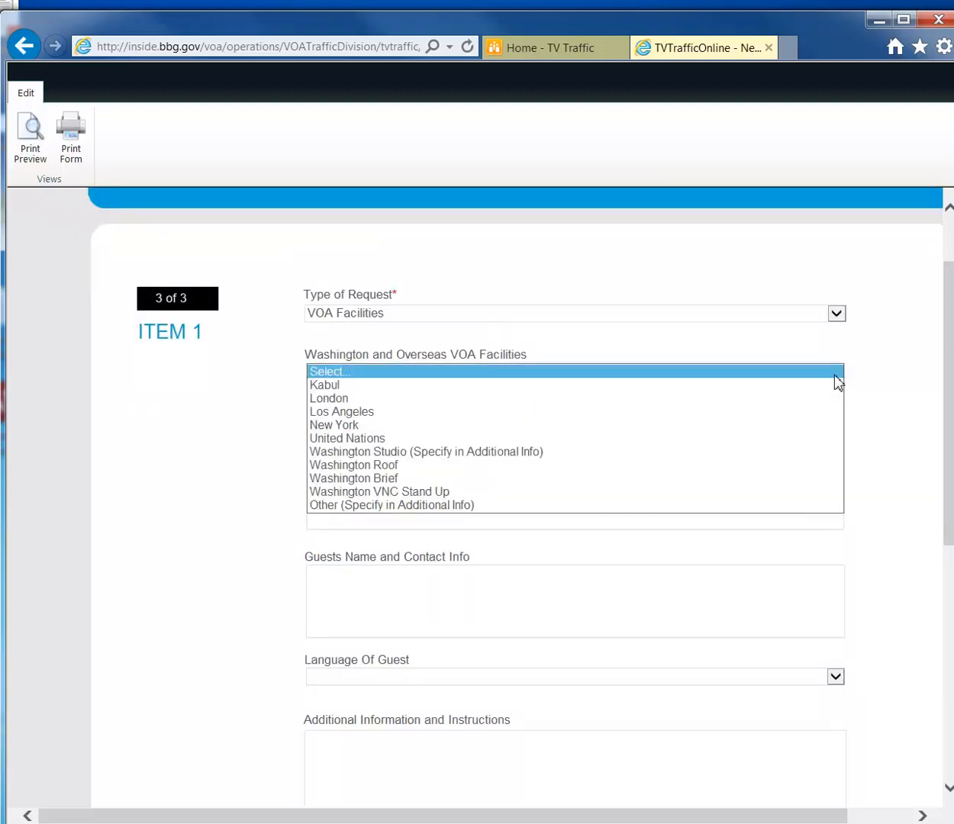
pyautogui.click(342, 411)
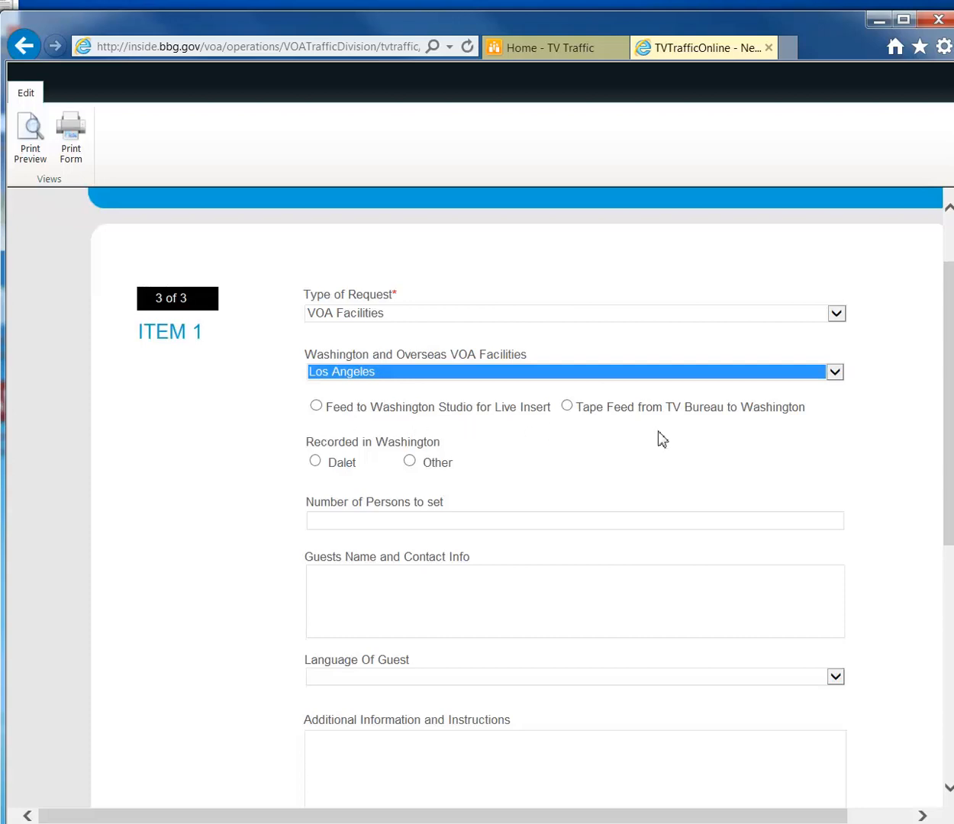
# Feed Item 1 live to the Washington studio and record it in Dalet.
pyautogui.click(317, 407)
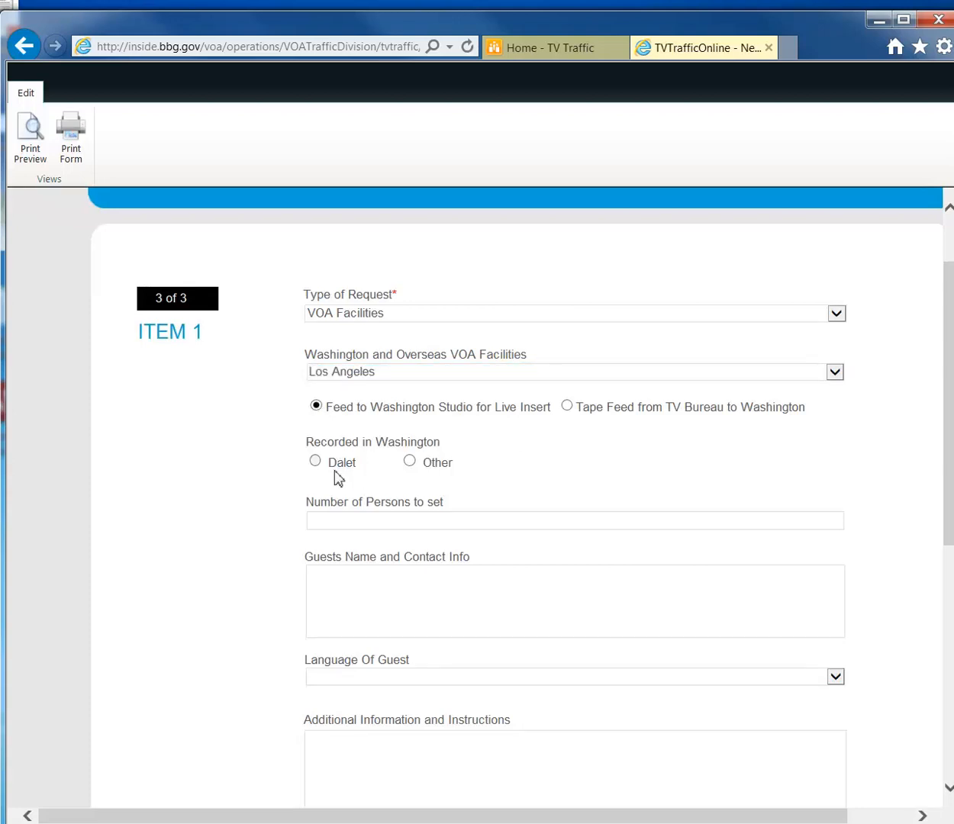
pyautogui.click(313, 463)
pyautogui.click(410, 461)
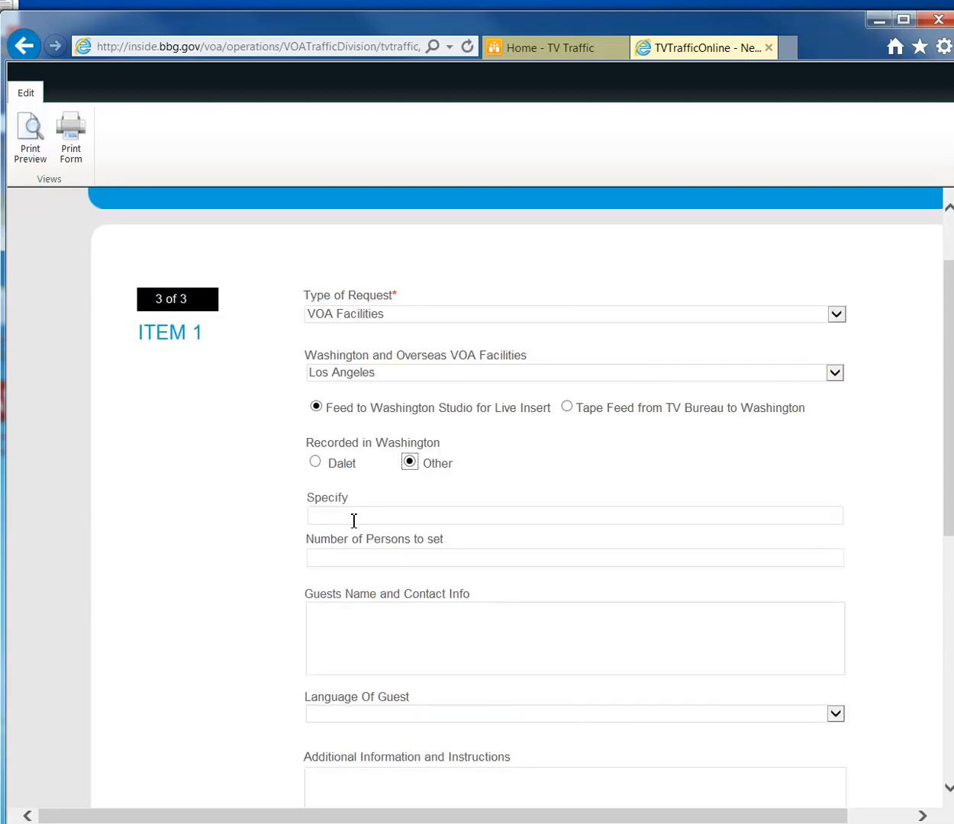
pyautogui.click(314, 465)
pyautogui.scroll(-1, 493, 479)
# Give Item 1 3 persons, the guest's name and contact details, and Cantonese language.
pyautogui.click(386, 427)
pyautogui.write('3')
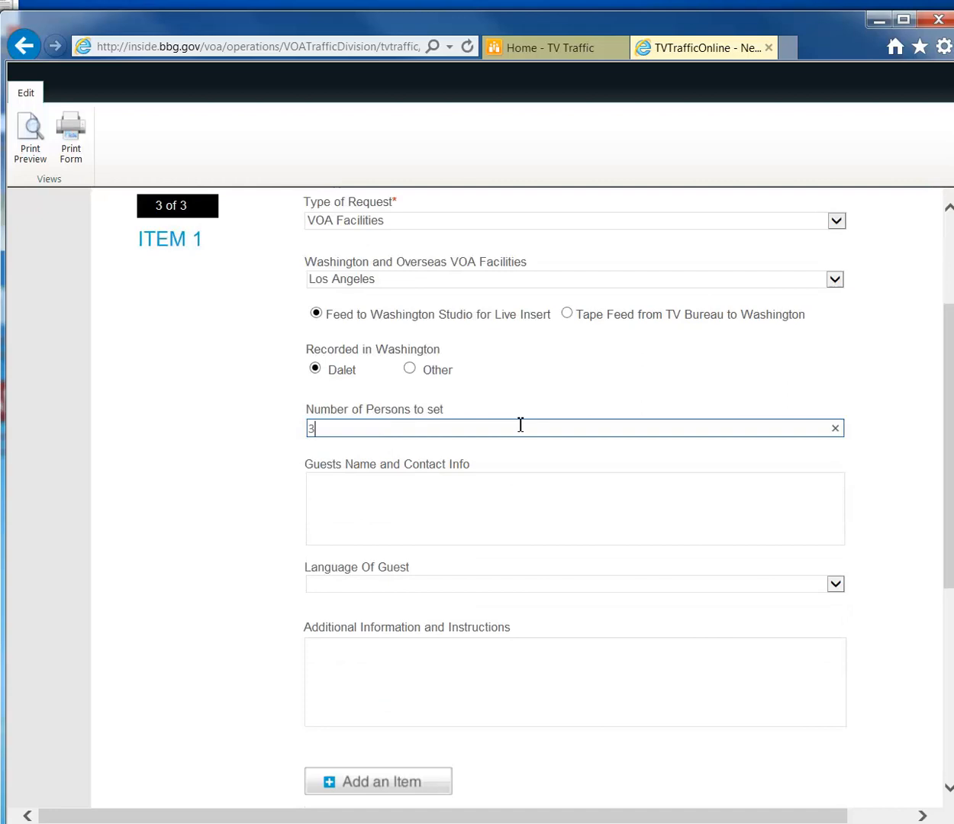
pyautogui.click(424, 485)
pyautogui.write('J')
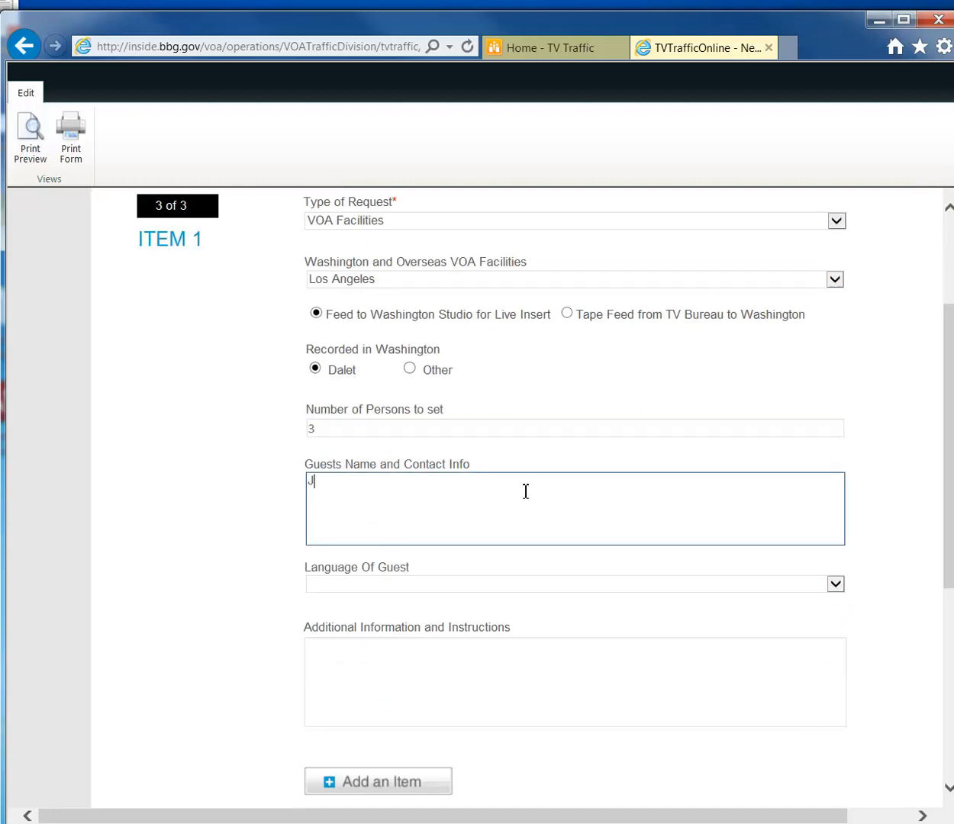
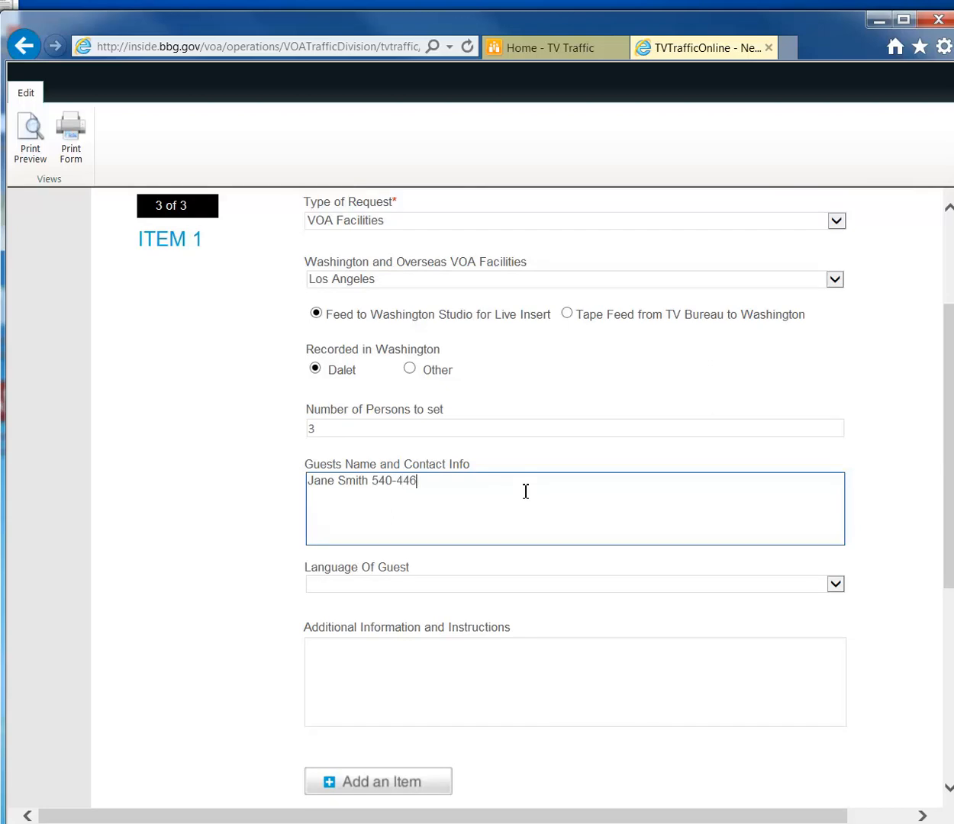
pyautogui.click(798, 587)
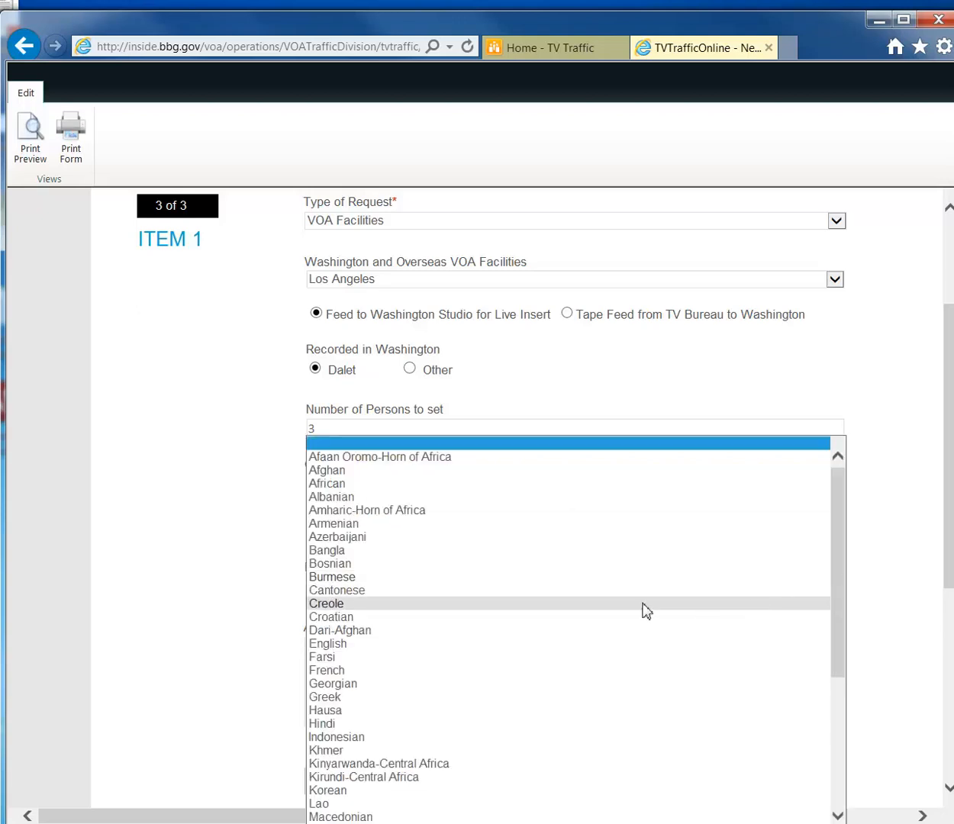
pyautogui.click(350, 590)
# Add a blank Item 2 section below Item 1.
pyautogui.scroll(-1, 456, 573)
pyautogui.click(455, 573)
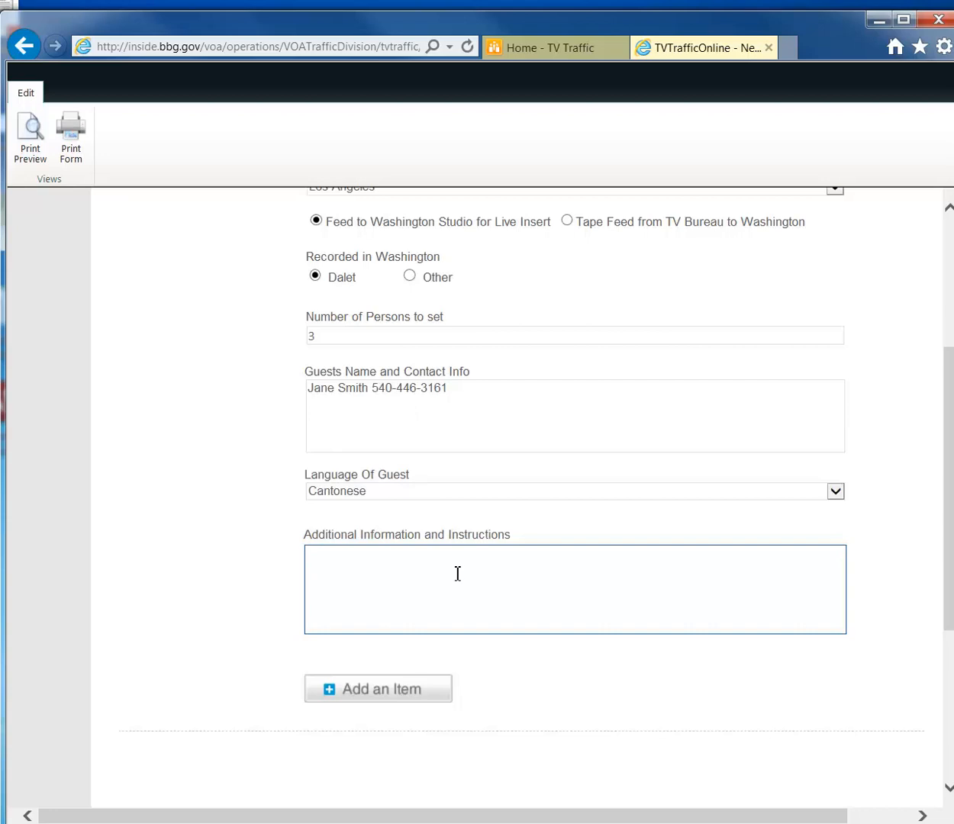
pyautogui.scroll(-1, 456, 574)
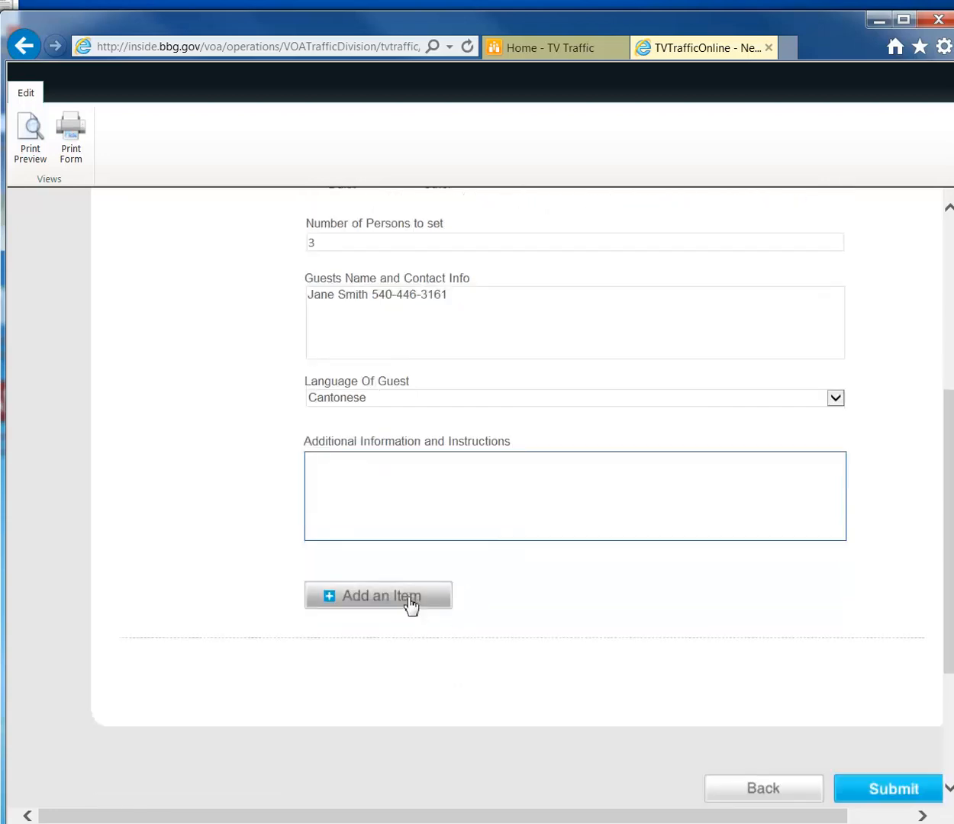
pyautogui.click(578, 595)
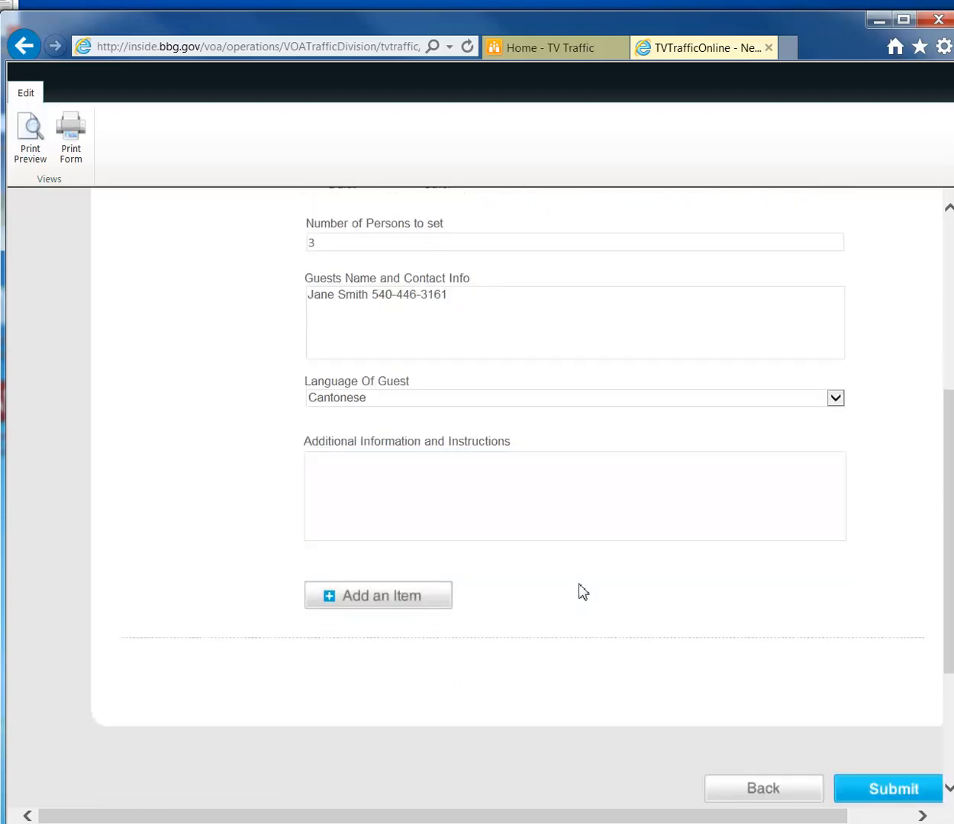
pyautogui.scroll(3, 582, 590)
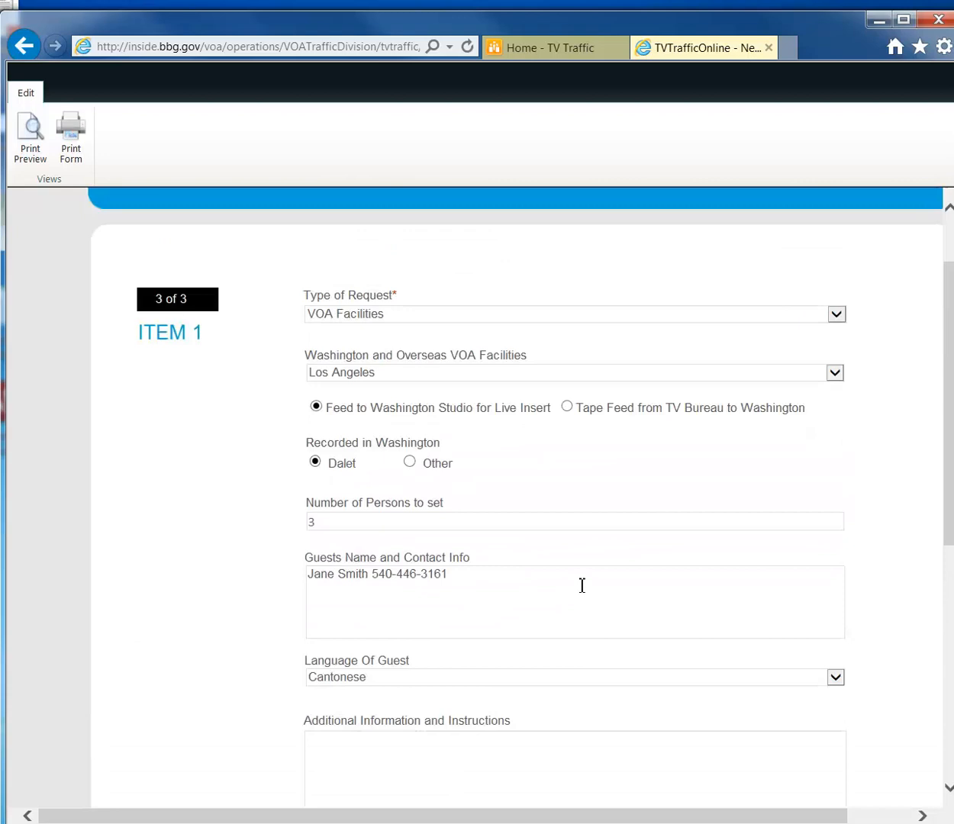
pyautogui.scroll(-3, 581, 586)
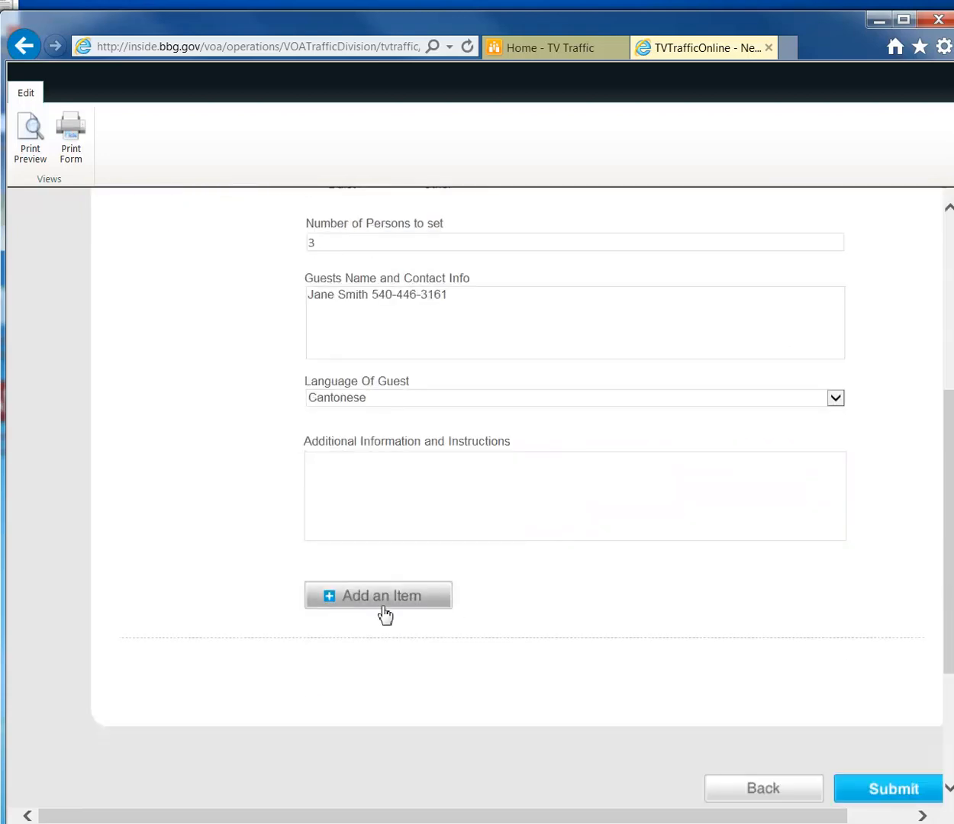
pyautogui.click(391, 603)
# Make Item 2 a Remote Request of type Tape Feed.
pyautogui.scroll(-3, 532, 622)
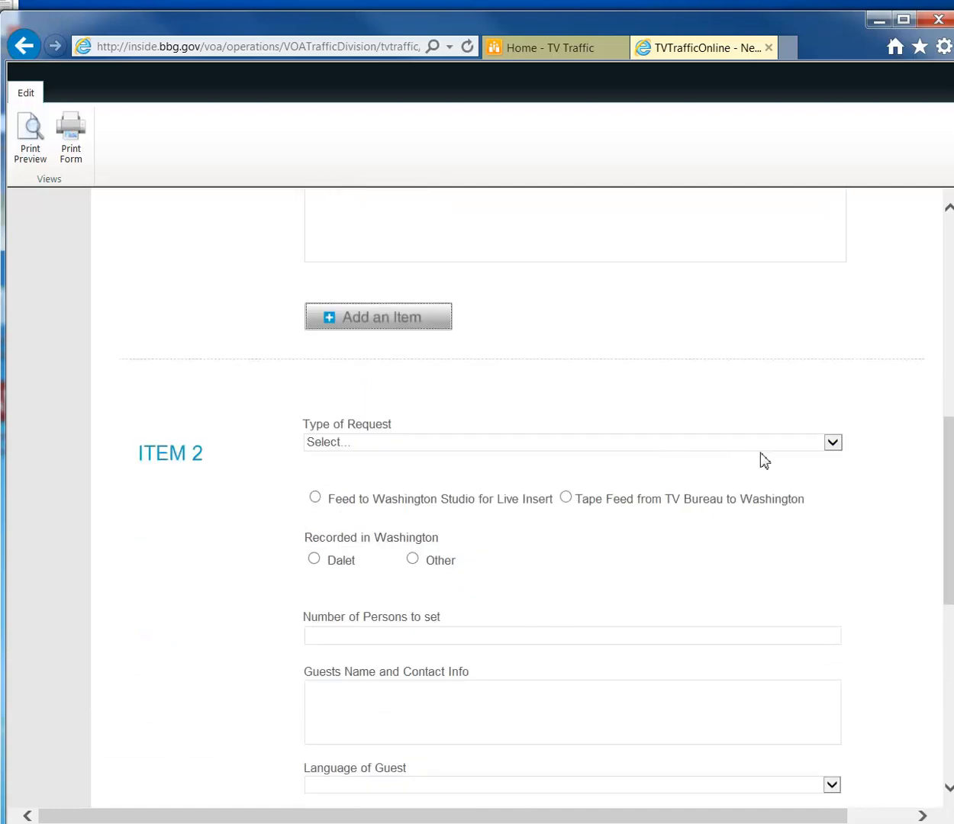
pyautogui.click(789, 445)
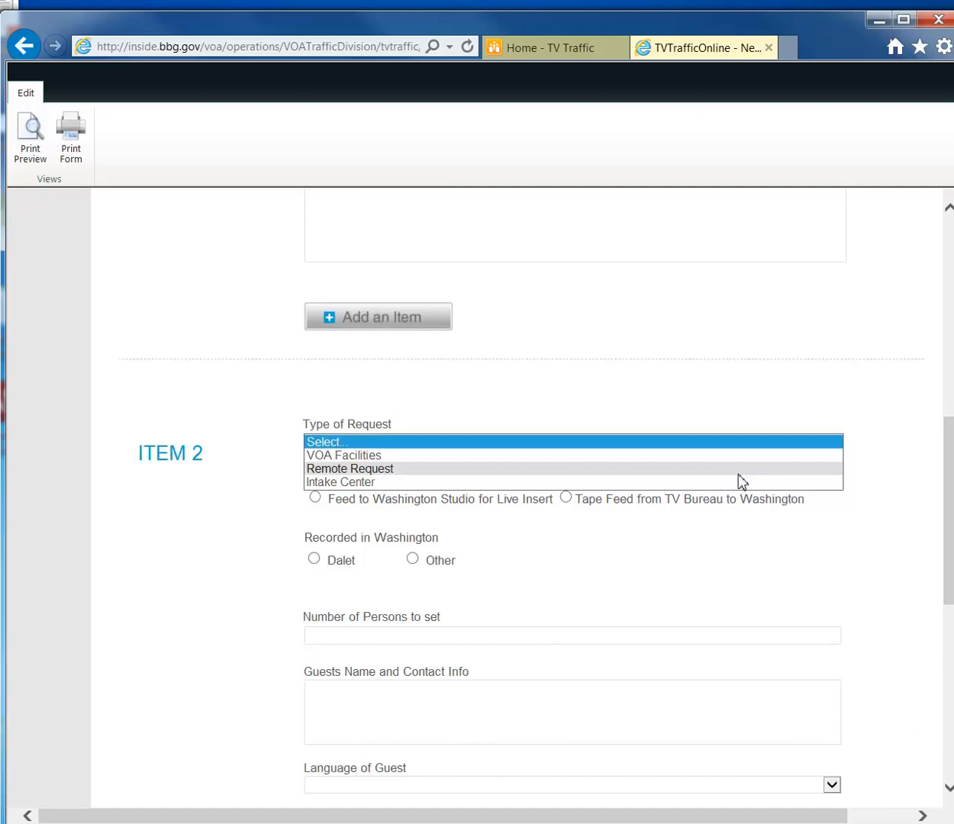
pyautogui.click(403, 475)
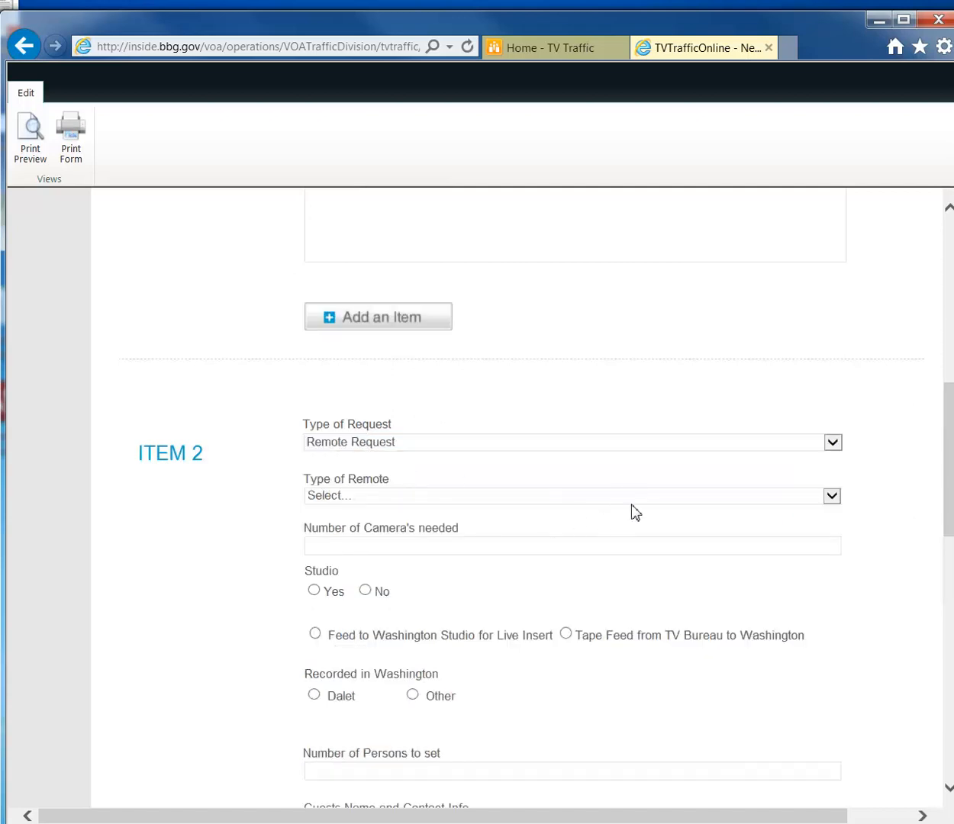
pyautogui.scroll(-1, 635, 512)
pyautogui.click(663, 404)
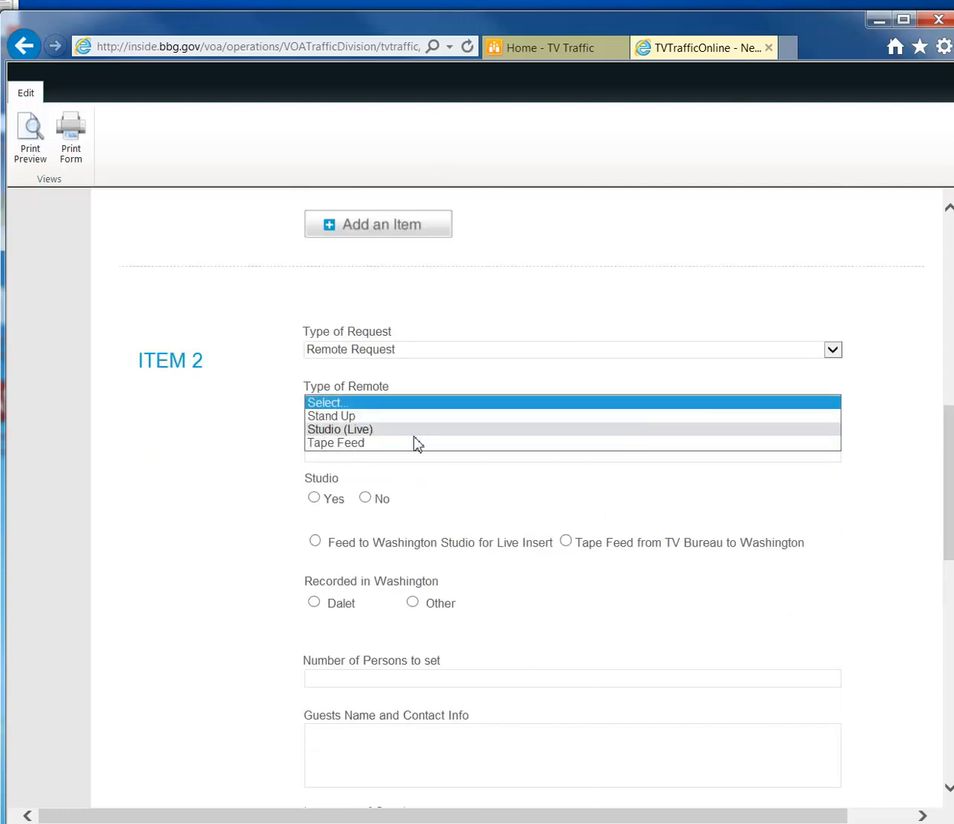
pyautogui.click(384, 444)
# Set Item 2 to 4 cameras, Studio No, and a live-insert feed to Washington.
pyautogui.click(386, 454)
pyautogui.write('4')
pyautogui.click(448, 522)
pyautogui.scroll(-1, 445, 523)
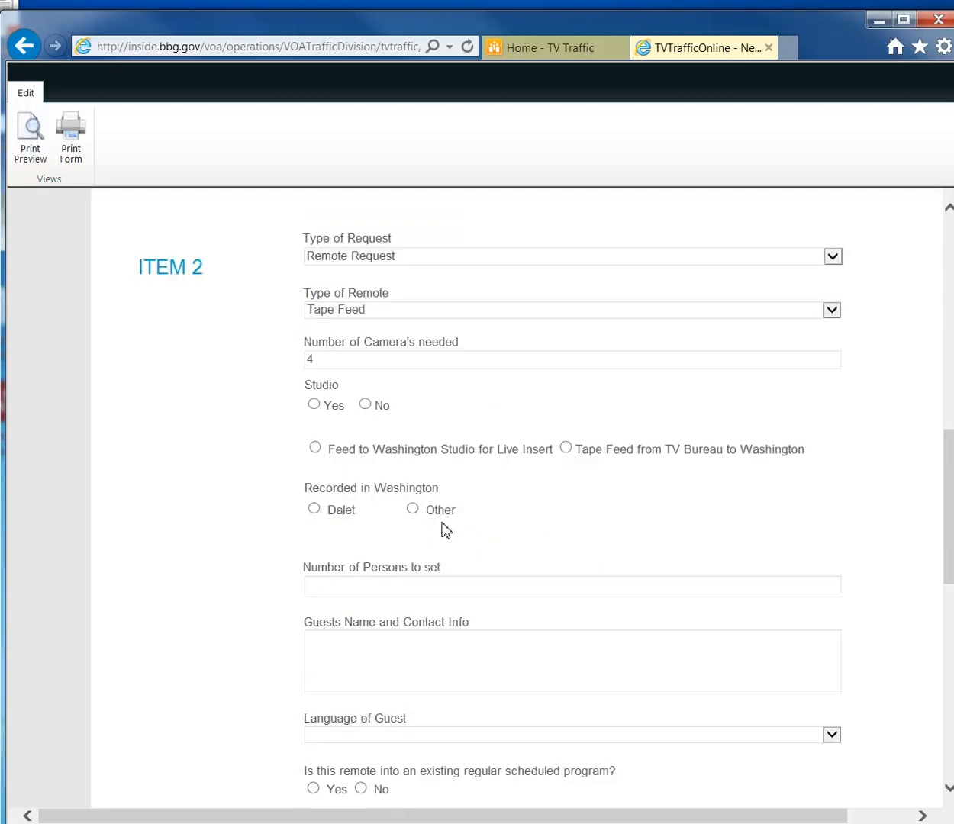
pyautogui.click(366, 404)
pyautogui.click(314, 448)
pyautogui.scroll(-2, 549, 473)
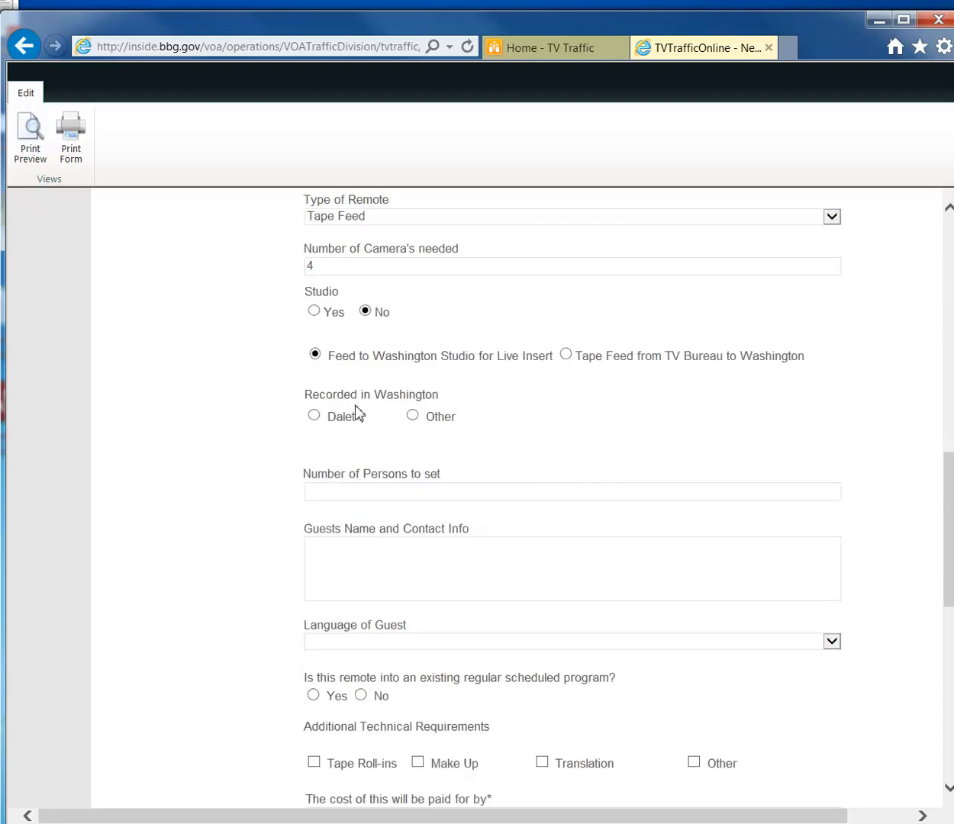
# Record Item 2 in Dalet with 4 persons and enter the guest's name and contact details.
pyautogui.click(314, 416)
pyautogui.click(432, 494)
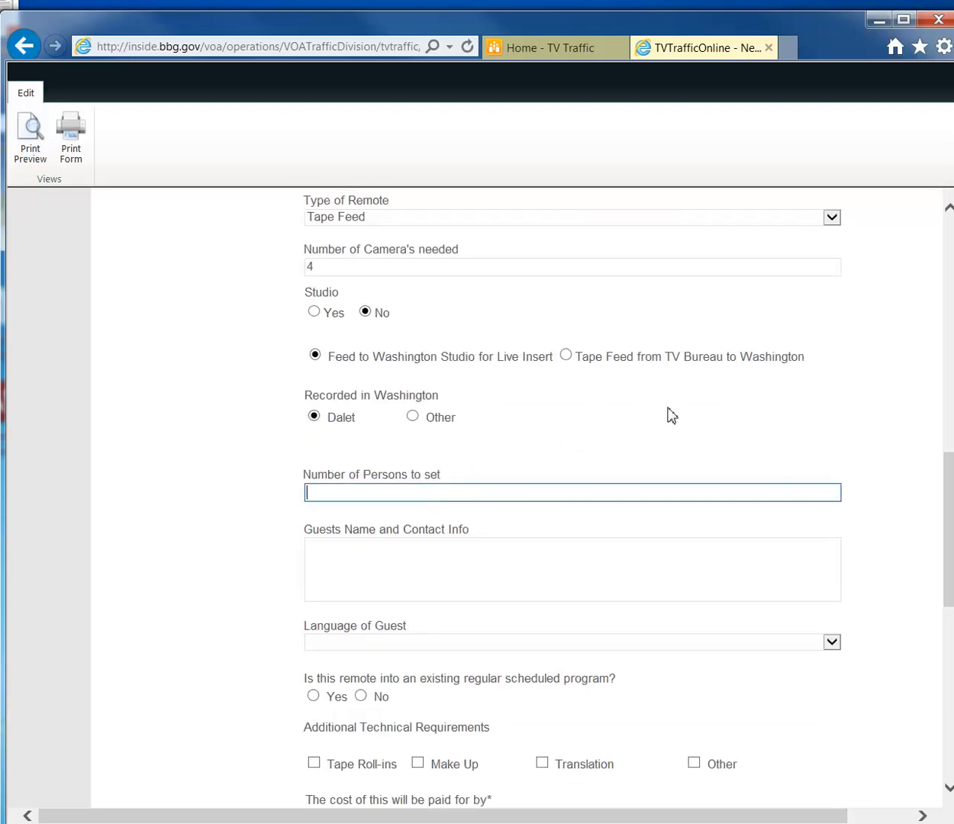
pyautogui.write('4')
pyautogui.scroll(-2, 527, 545)
pyautogui.click(439, 486)
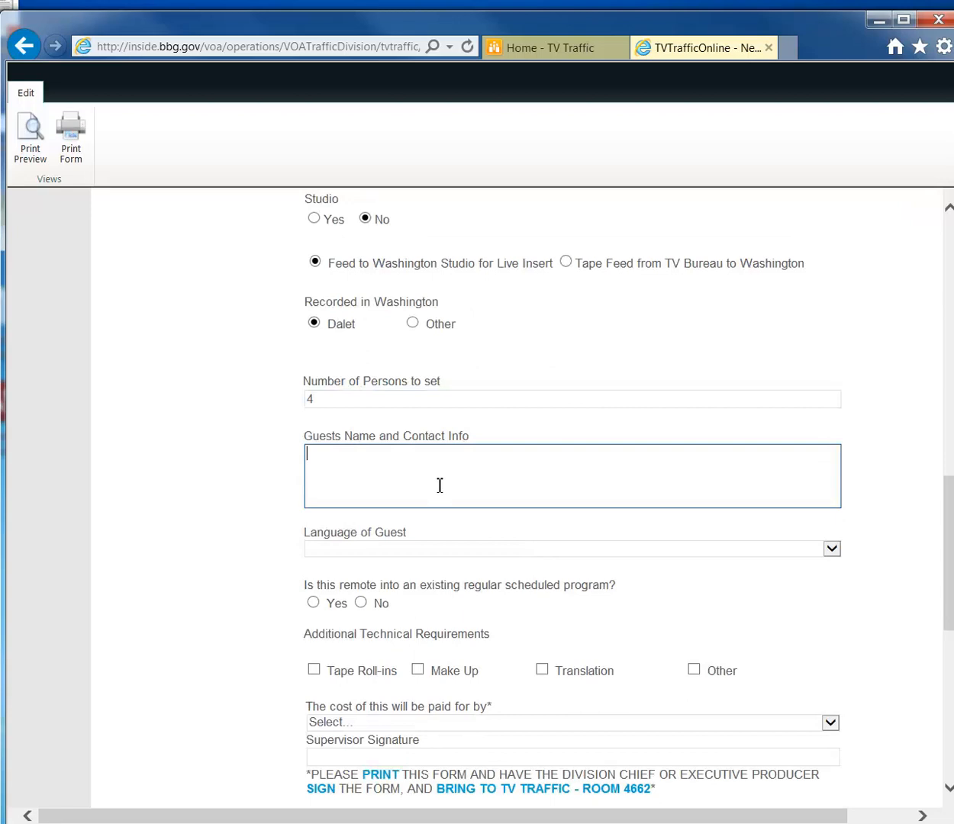
pyautogui.write('Jogbn')
pyautogui.press('BackSpace')
pyautogui.press('BackSpace')
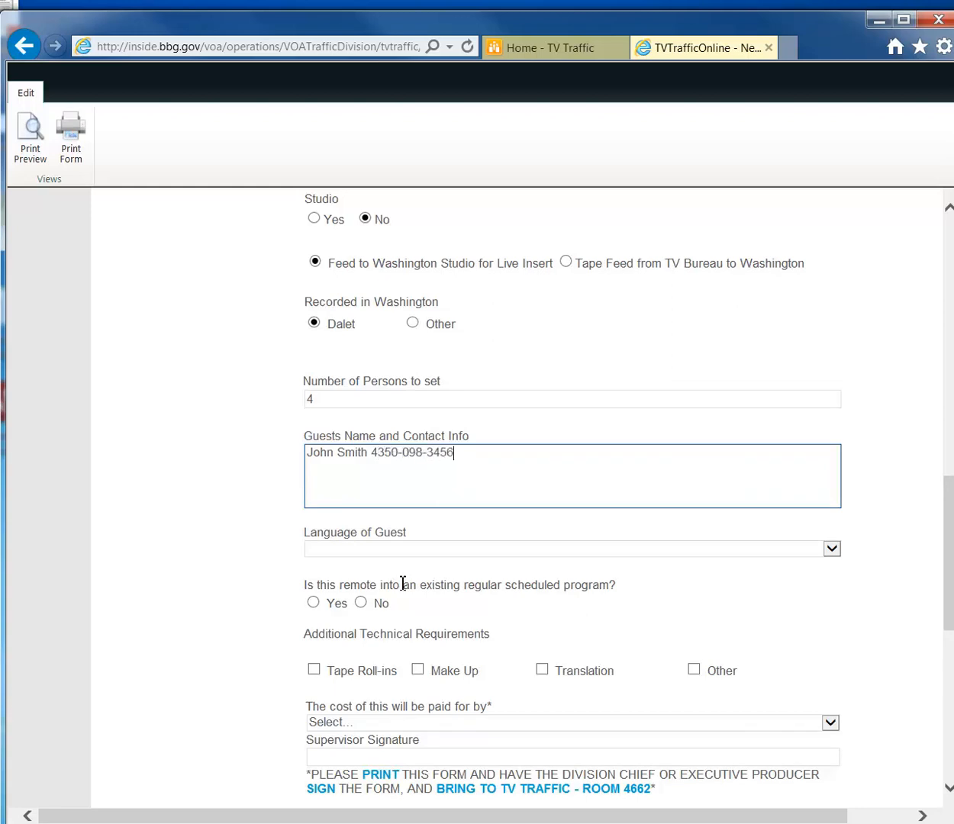
# Set Item 2's guest language to Creole and mark it as not an existing program.
pyautogui.click(441, 549)
pyautogui.click(451, 597)
pyautogui.scroll(-2, 524, 415)
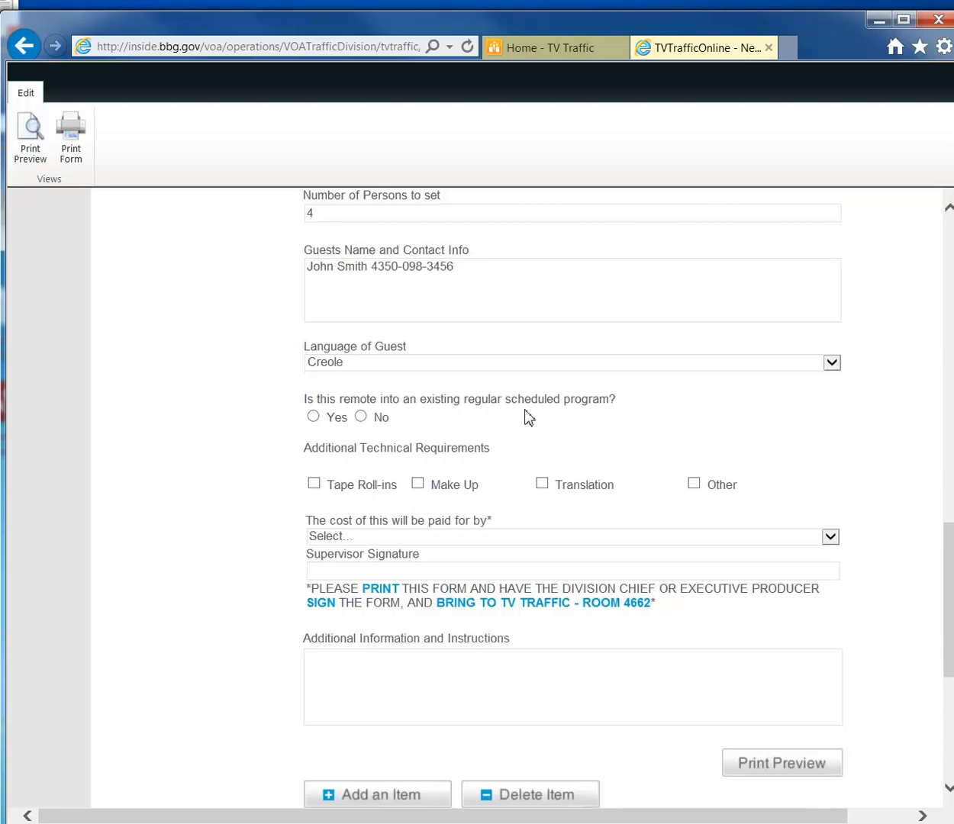
pyautogui.click(313, 416)
pyautogui.click(360, 416)
pyautogui.scroll(-1, 331, 484)
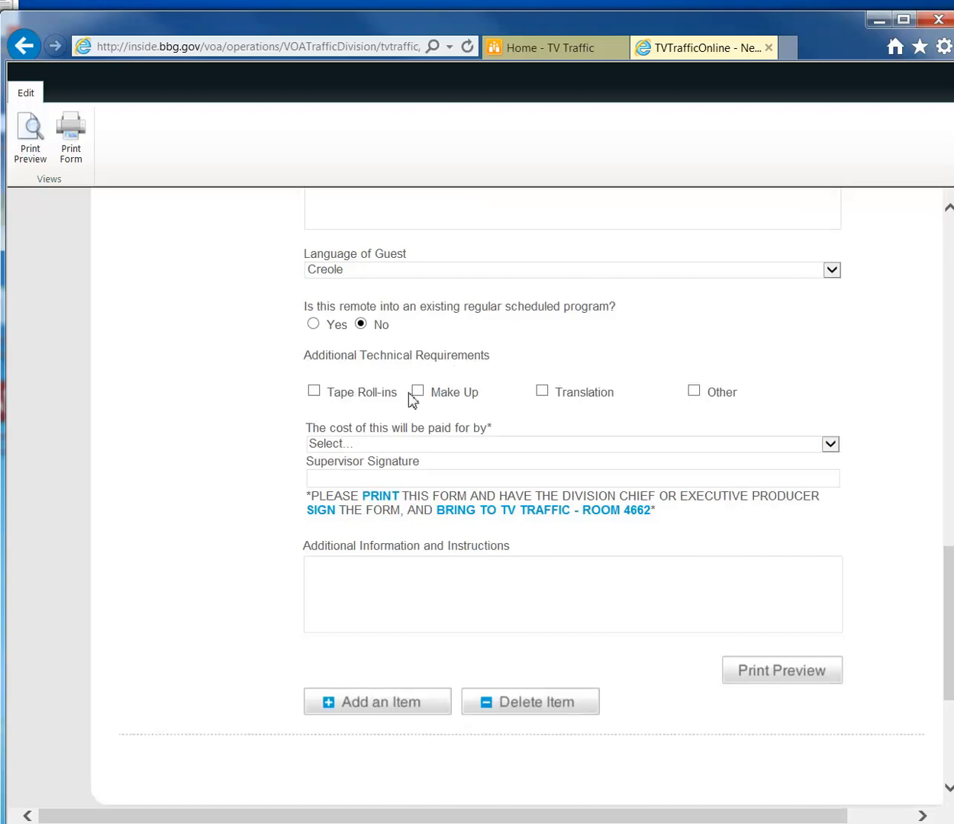
# Require Tape Roll-ins, Translation and Make Up, with My Service paying the cost.
pyautogui.click(315, 392)
pyautogui.click(540, 392)
pyautogui.click(417, 393)
pyautogui.click(694, 391)
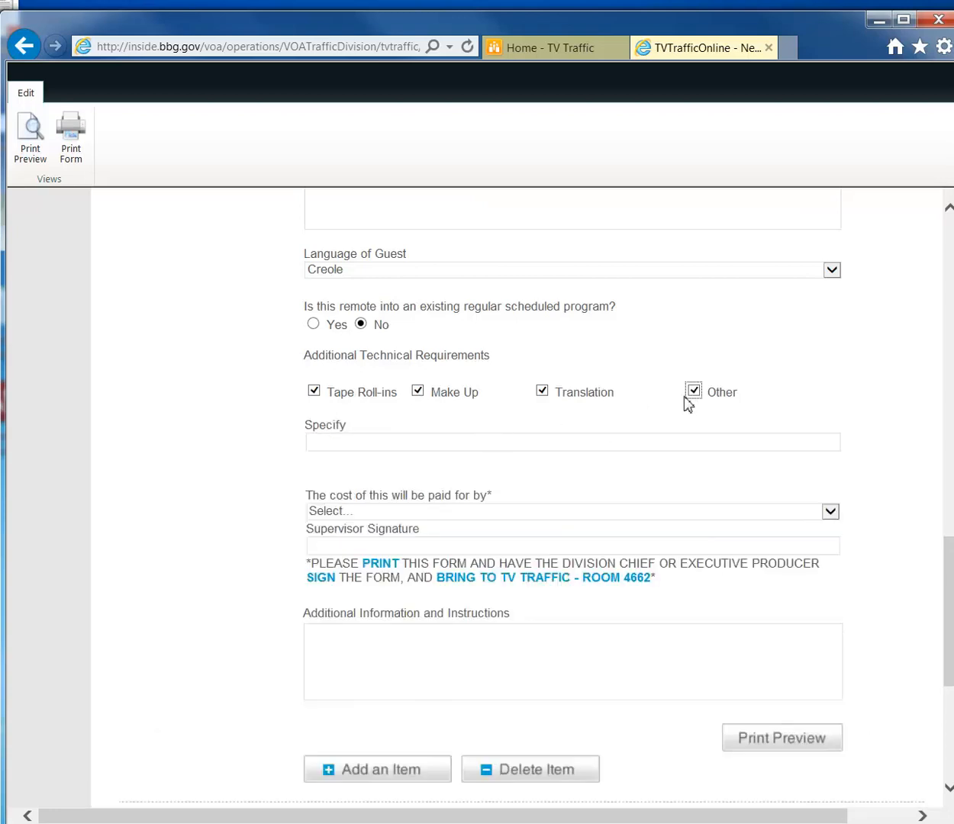
pyautogui.click(696, 393)
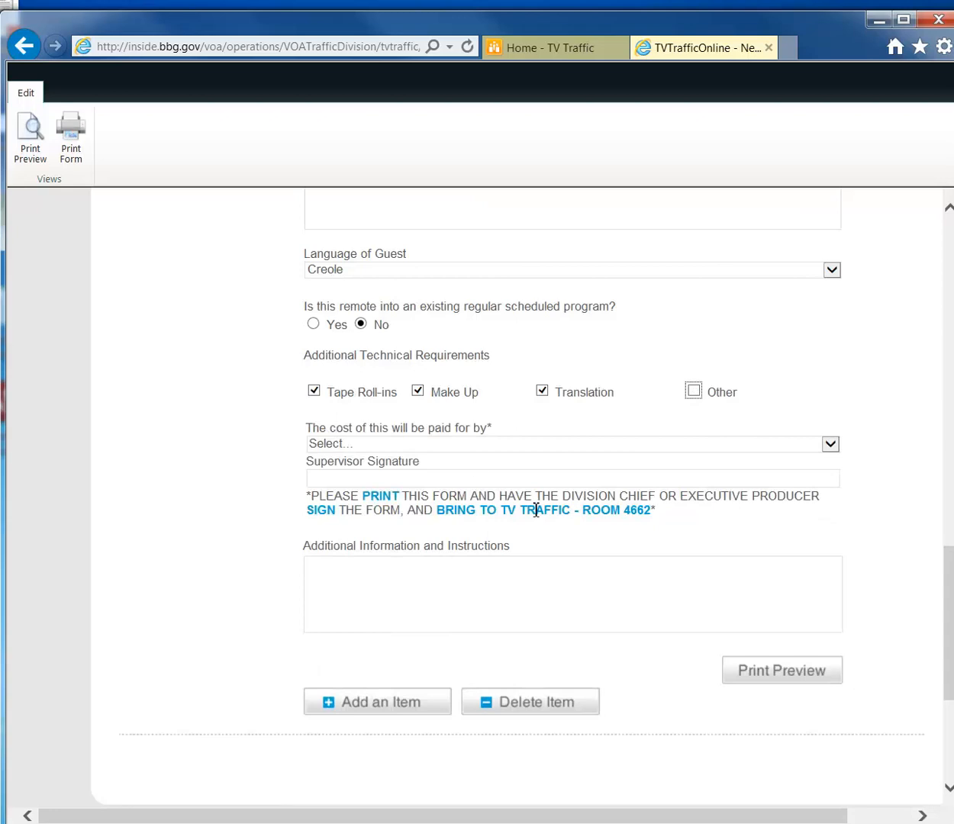
pyautogui.click(503, 448)
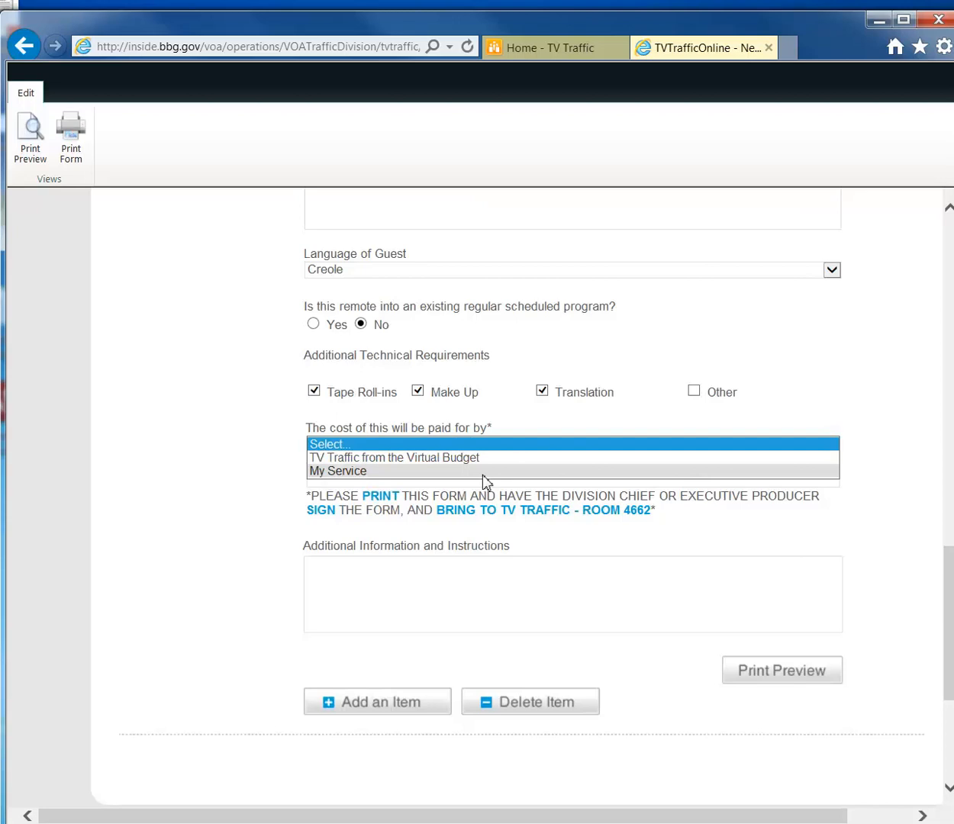
pyautogui.click(484, 473)
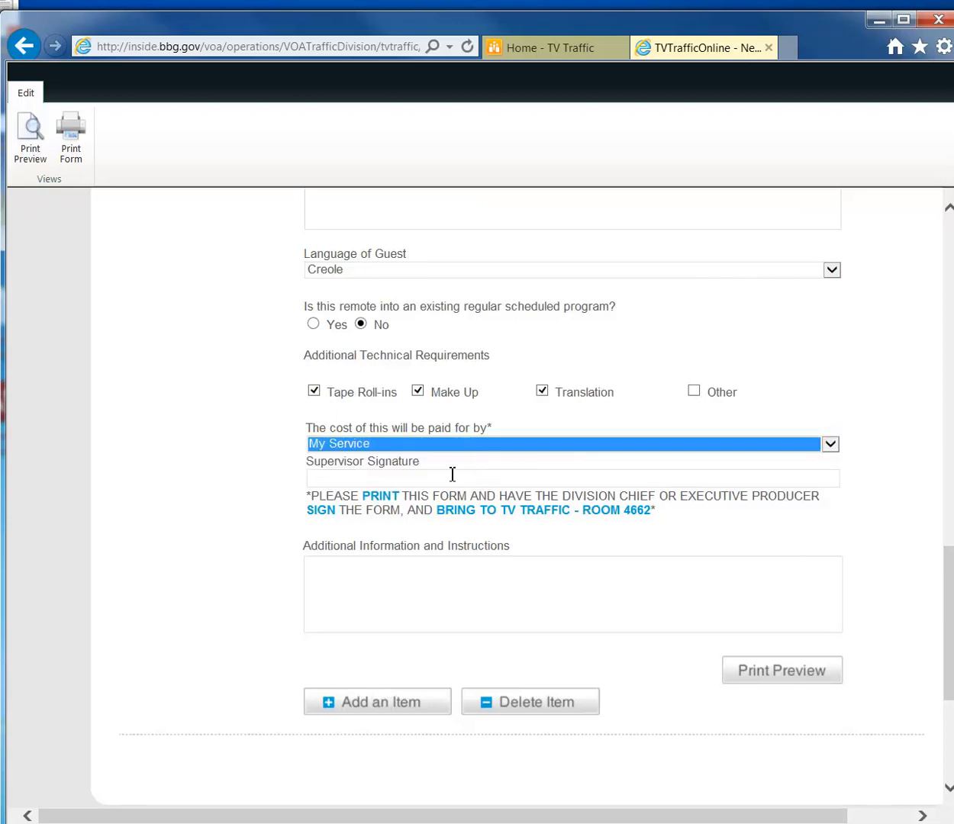
pyautogui.click(277, 519)
pyautogui.scroll(6, 277, 519)
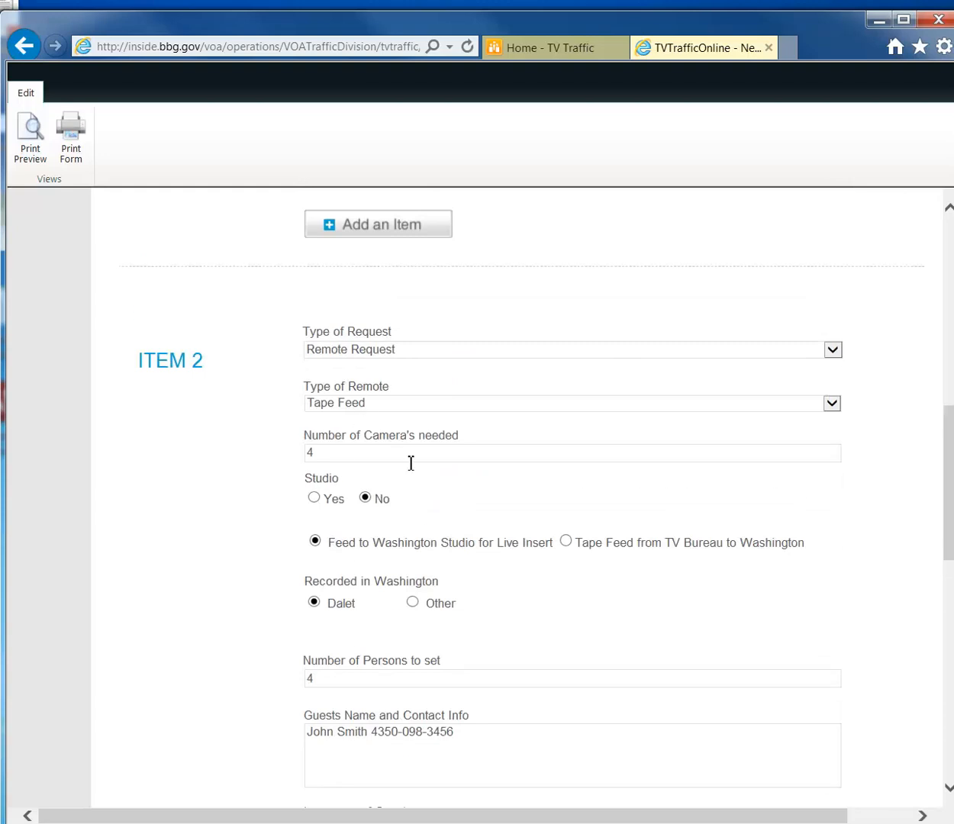
pyautogui.scroll(-5, 437, 576)
pyautogui.scroll(-1, 439, 576)
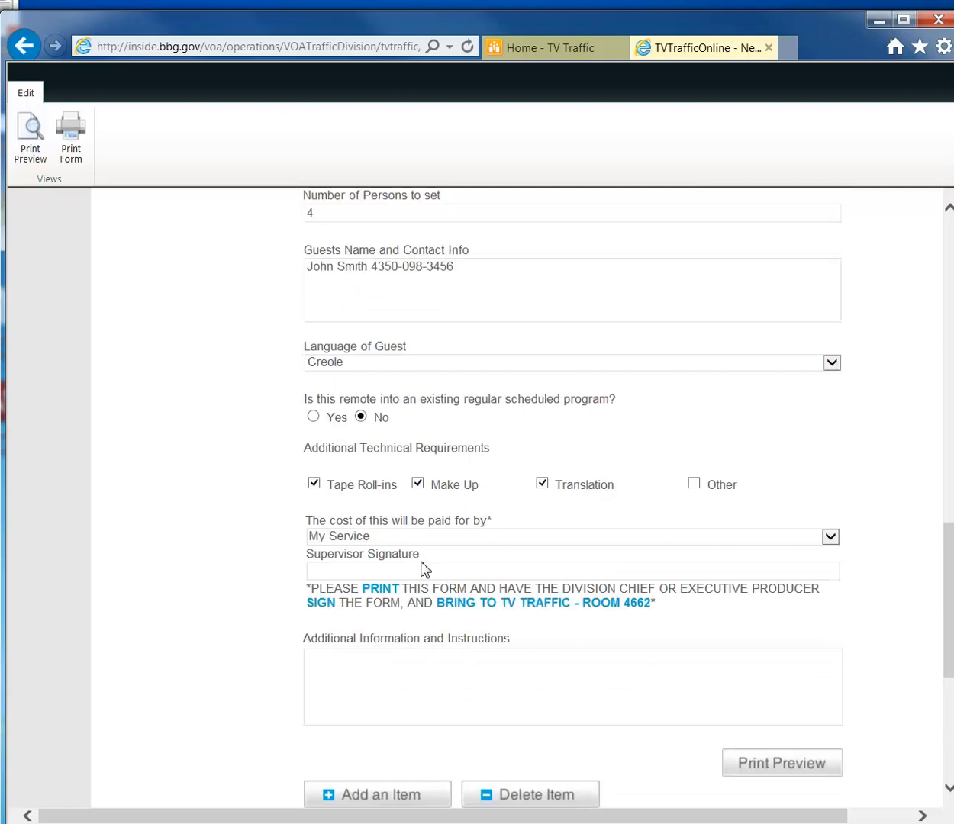
pyautogui.scroll(-1, 522, 600)
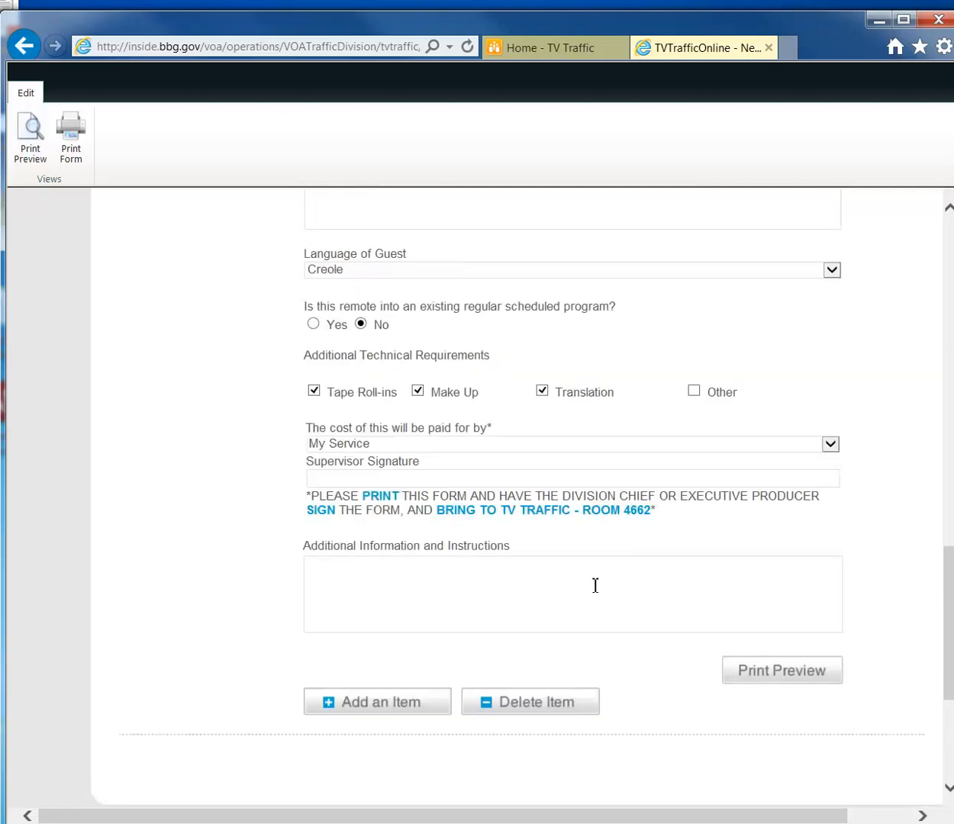
# Print-preview the request form and print it on the HP LaserJet P4015 (NPI10CD12).
pyautogui.click(782, 676)
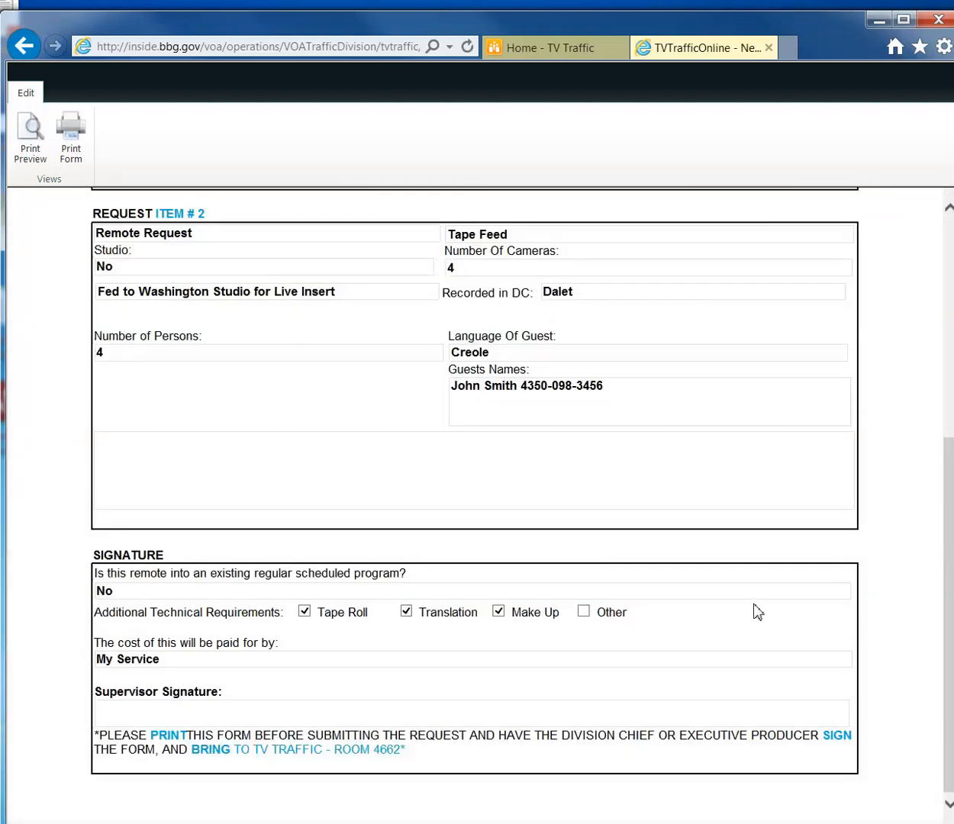
pyautogui.scroll(5, 755, 612)
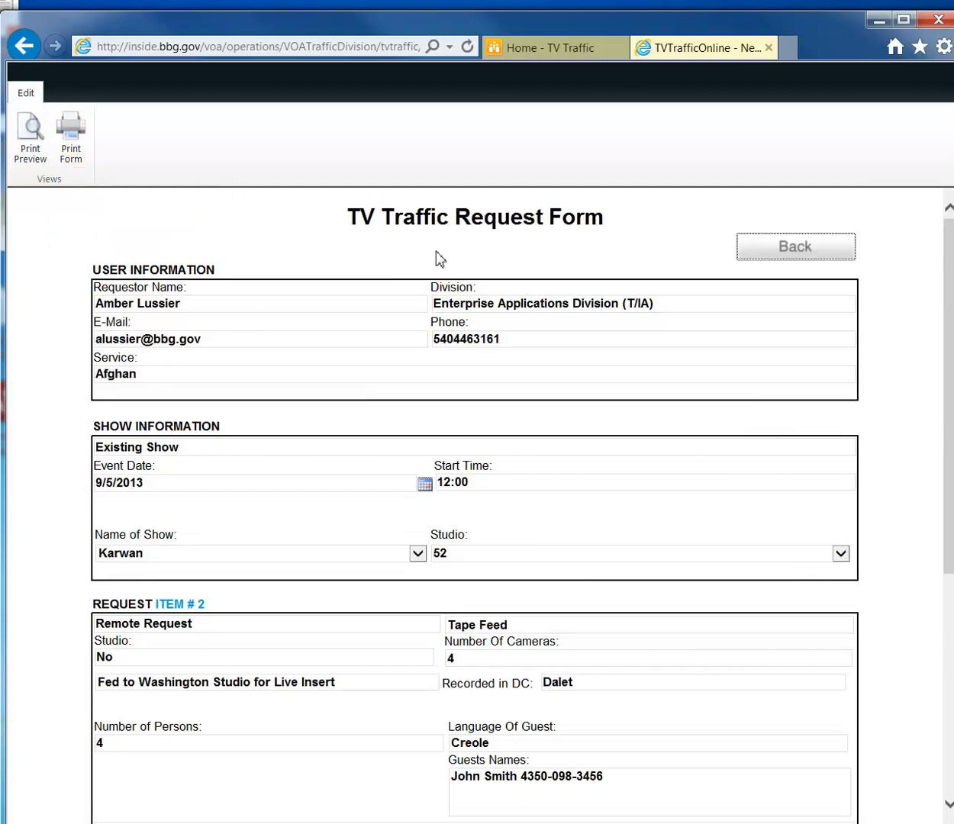
pyautogui.hotkey('ctrl', 'p')
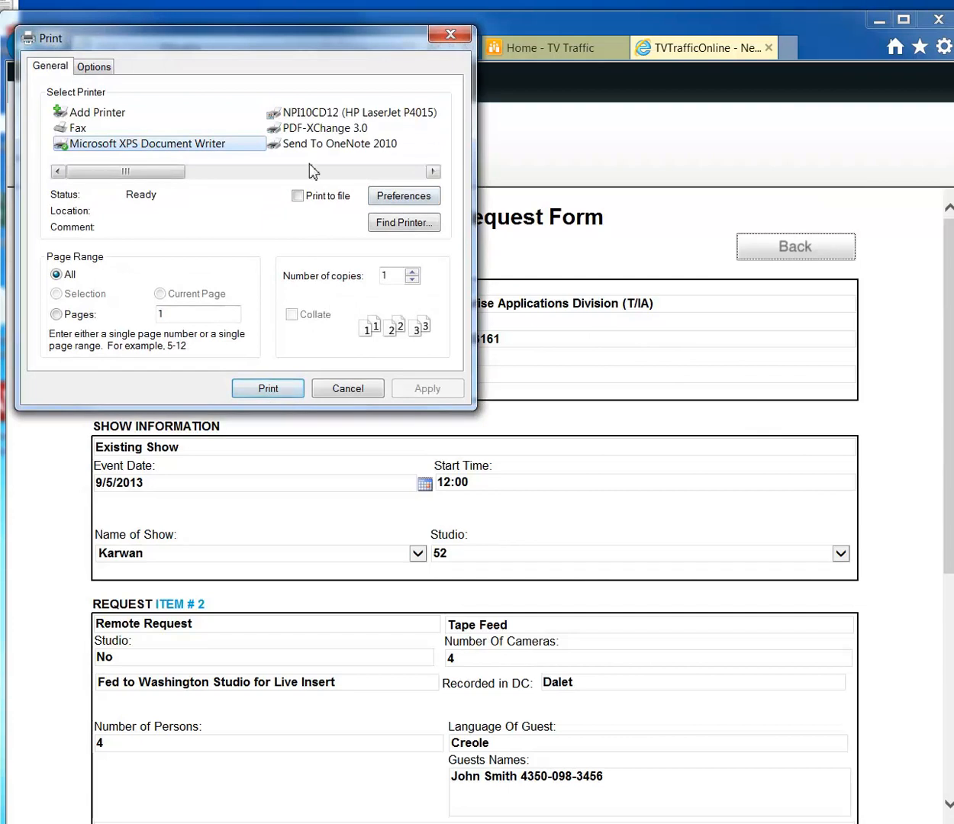
pyautogui.click(339, 113)
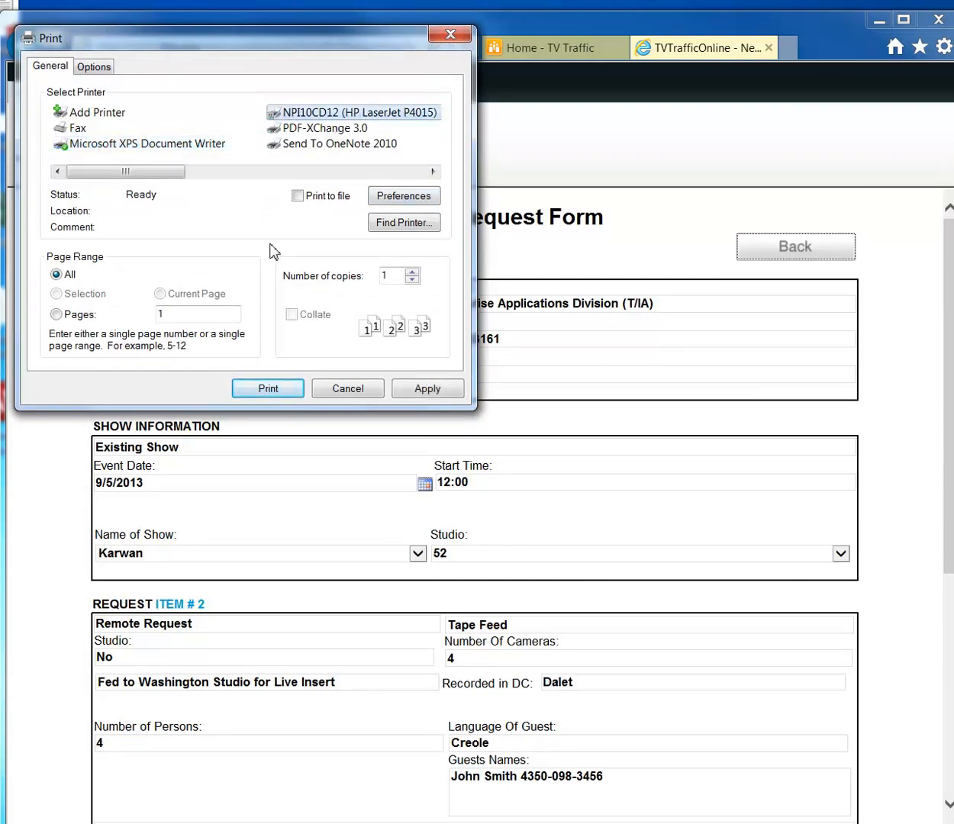
pyautogui.click(272, 391)
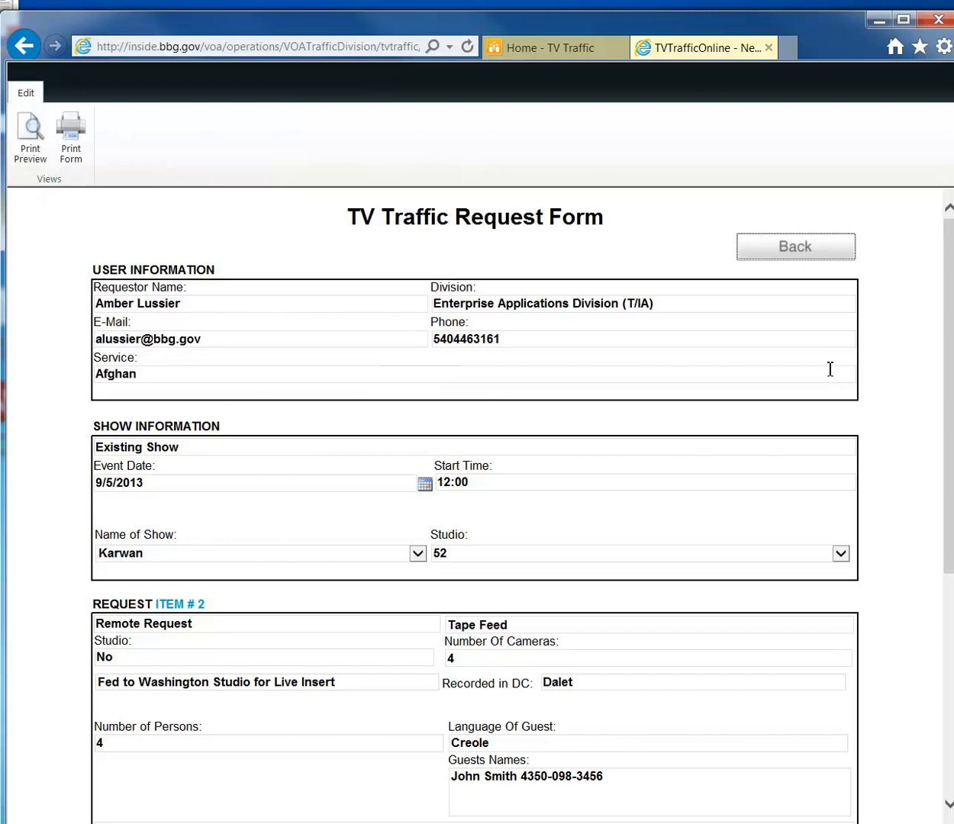
pyautogui.scroll(-3, 830, 372)
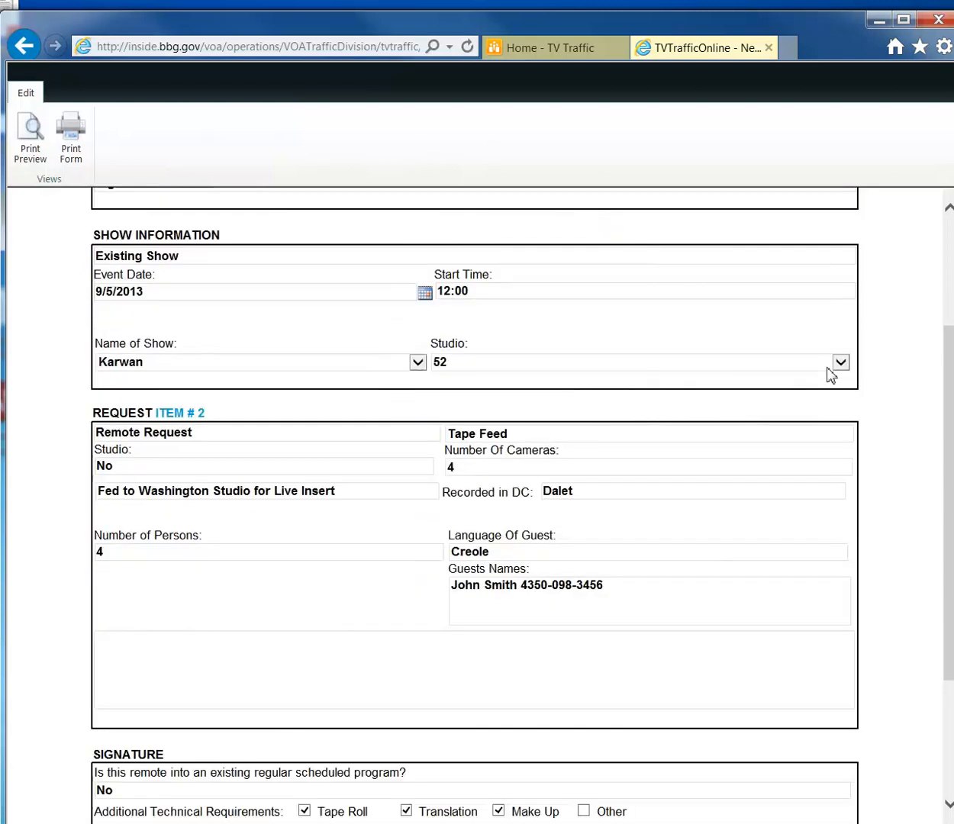
pyautogui.scroll(-3, 829, 374)
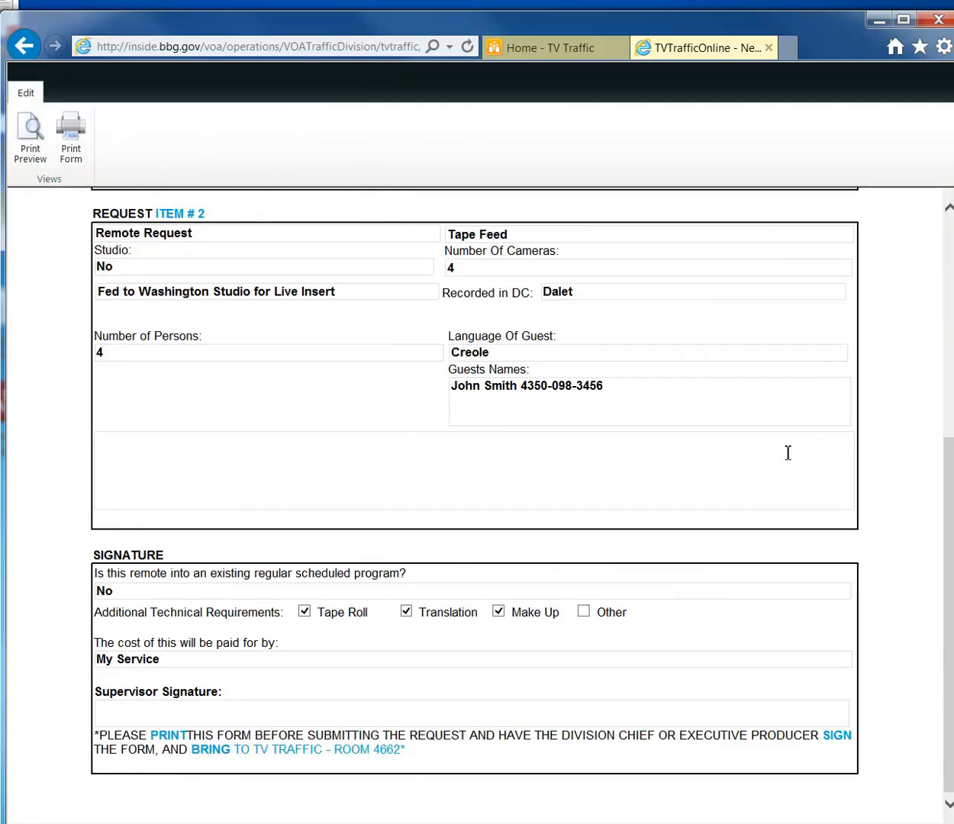
pyautogui.scroll(6, 788, 453)
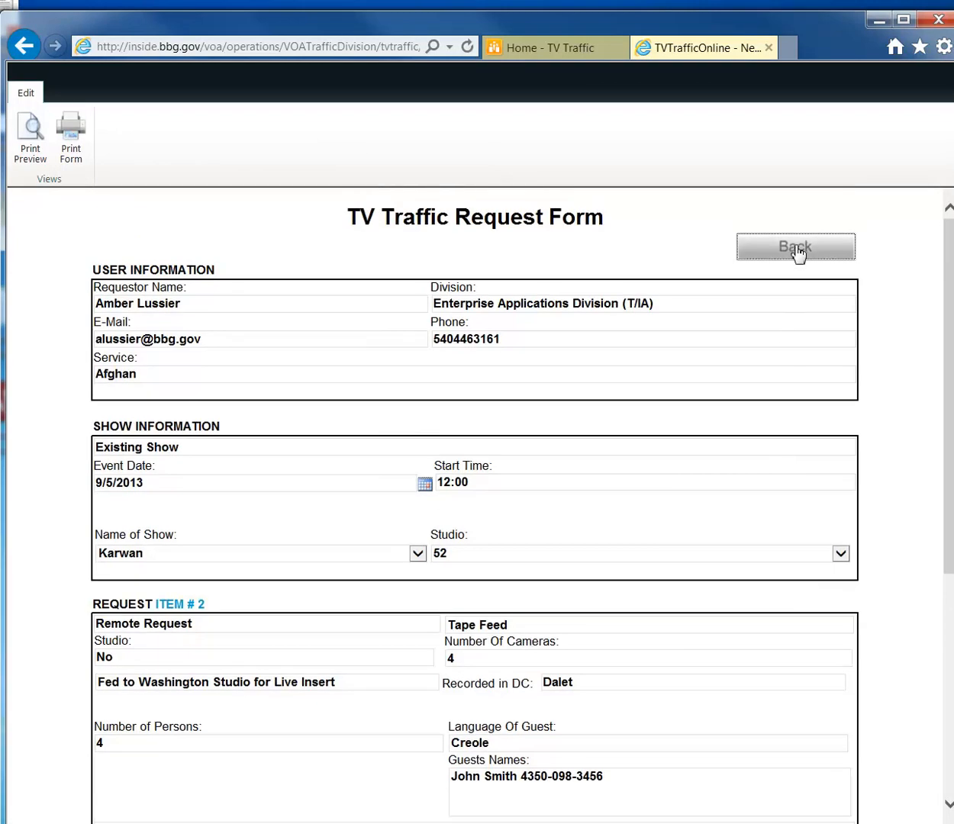
# Back in the editable form, add Item 3 and set its request type to Intake Center.
pyautogui.click(796, 249)
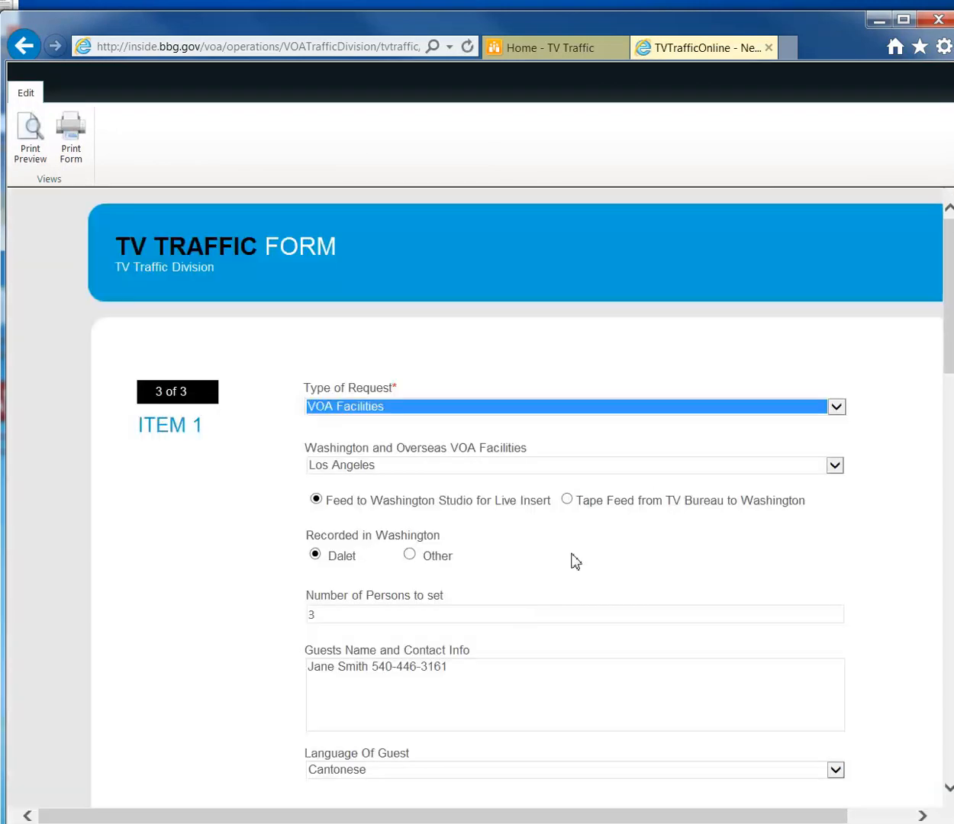
pyautogui.click(626, 545)
pyautogui.scroll(-10, 630, 552)
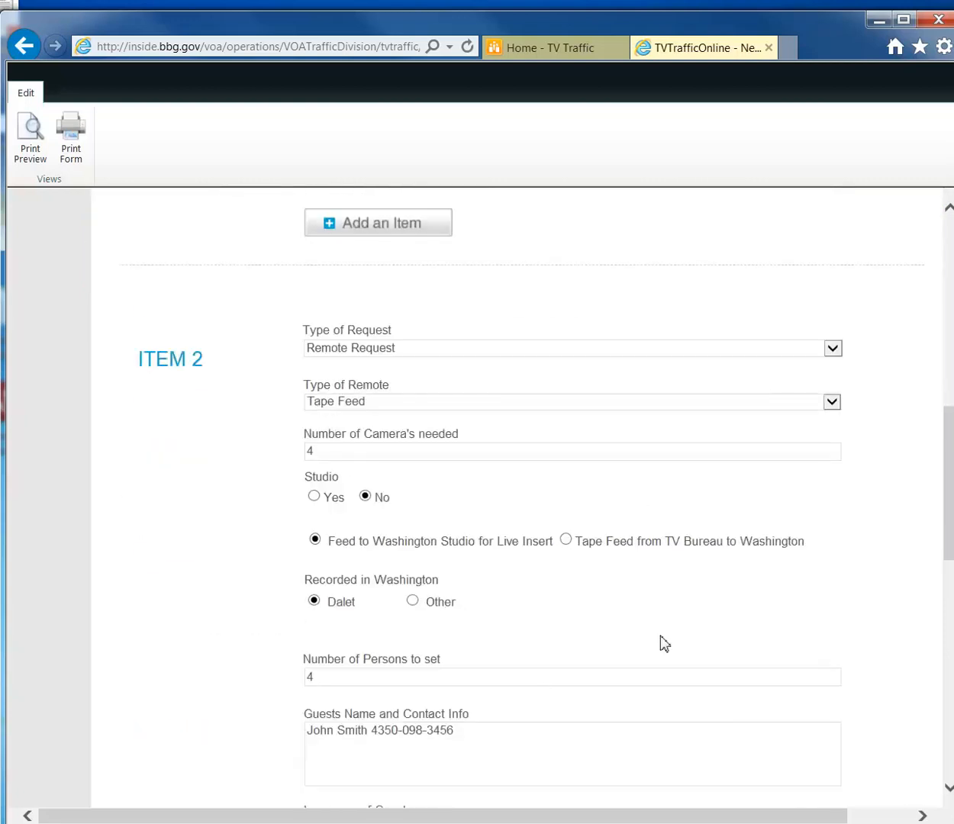
pyautogui.scroll(-10, 664, 644)
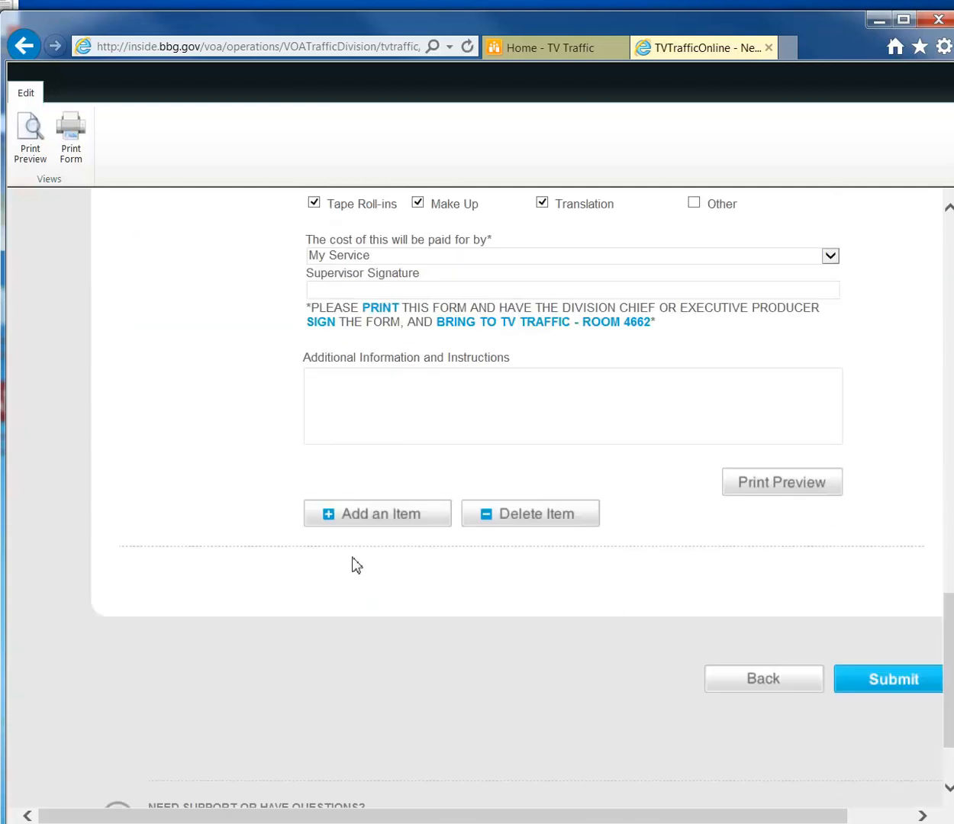
pyautogui.click(360, 517)
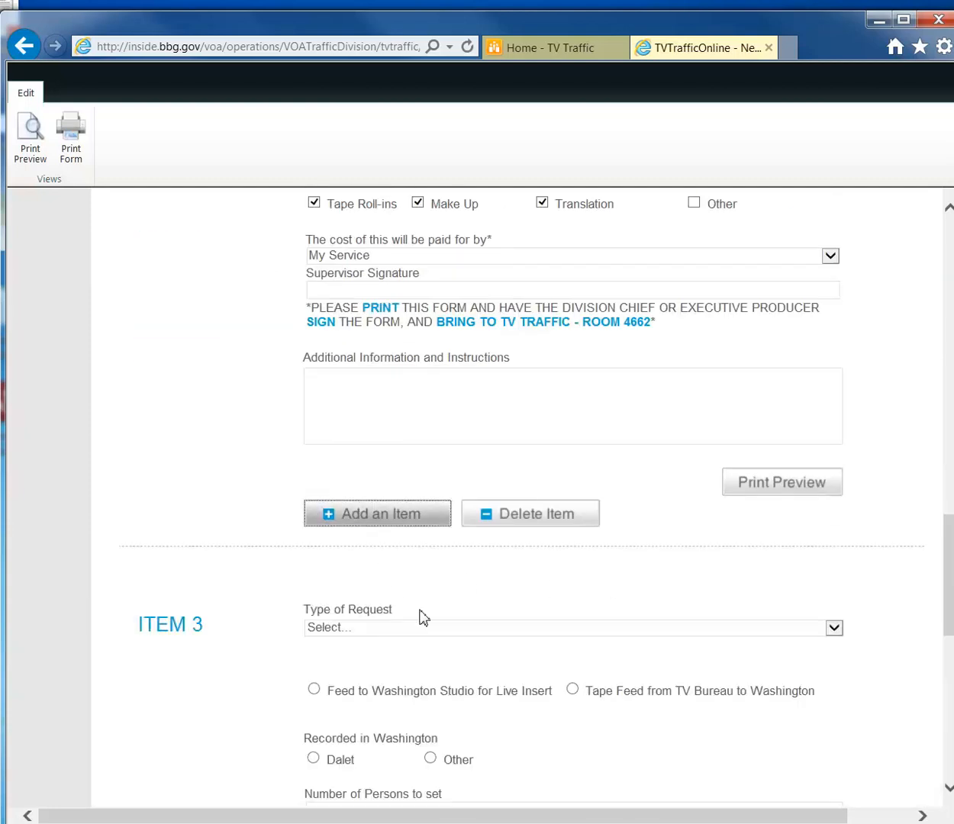
pyautogui.scroll(-1, 420, 617)
pyautogui.click(439, 538)
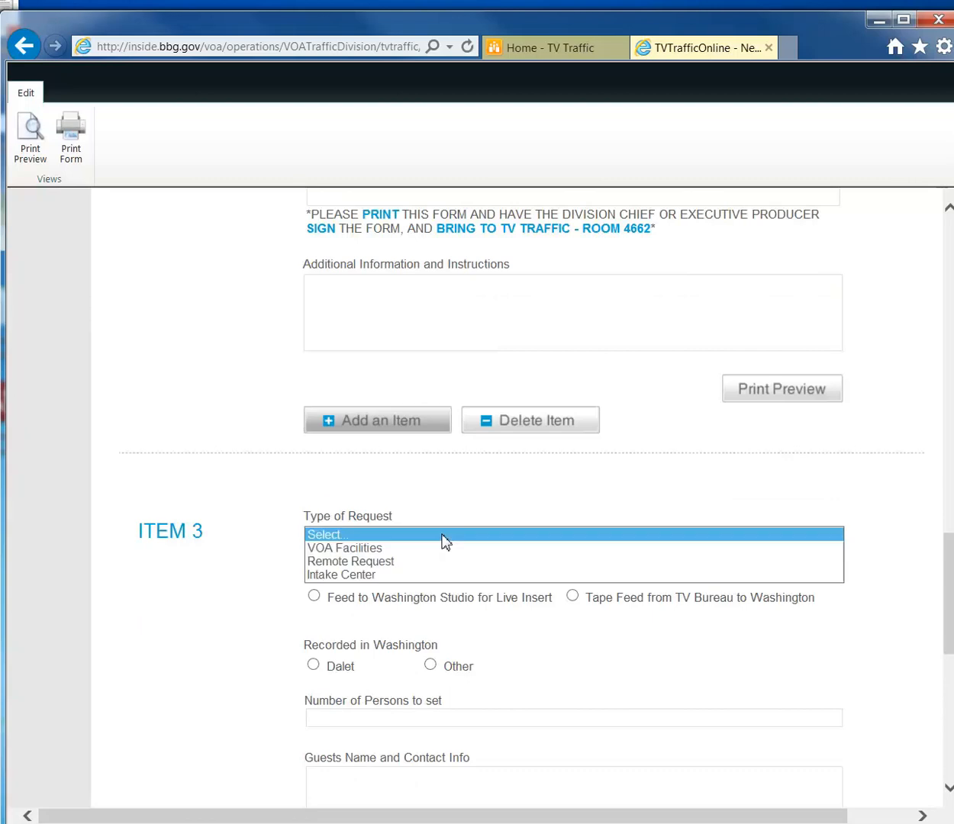
pyautogui.click(418, 577)
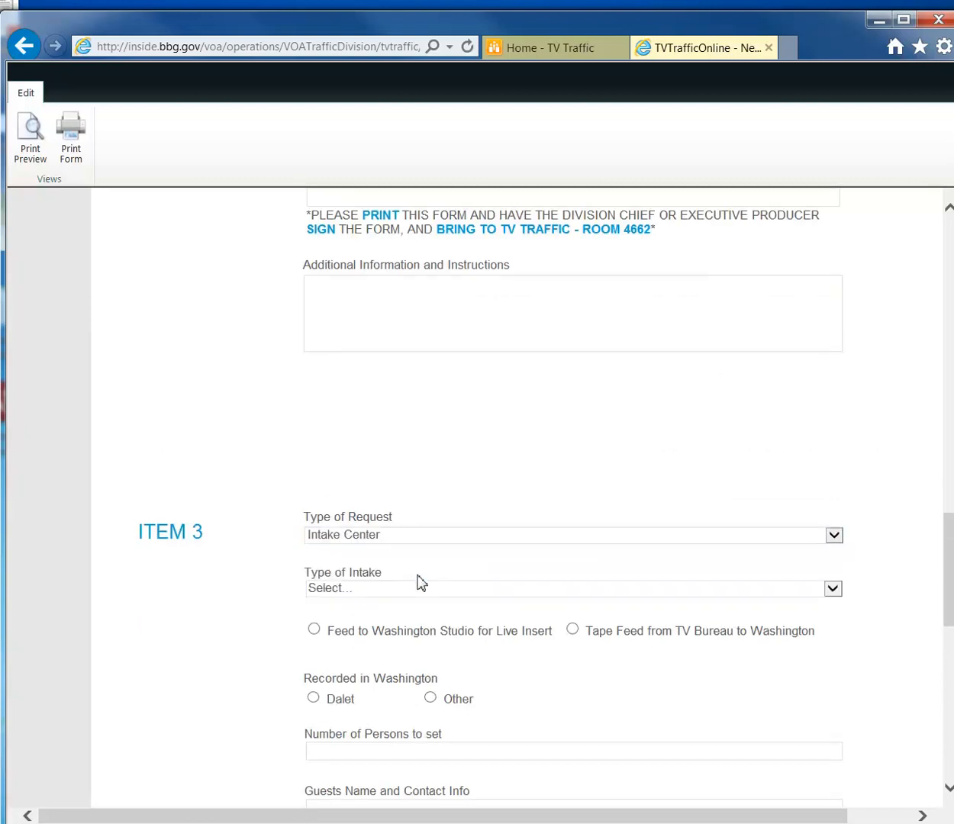
pyautogui.scroll(-1, 448, 574)
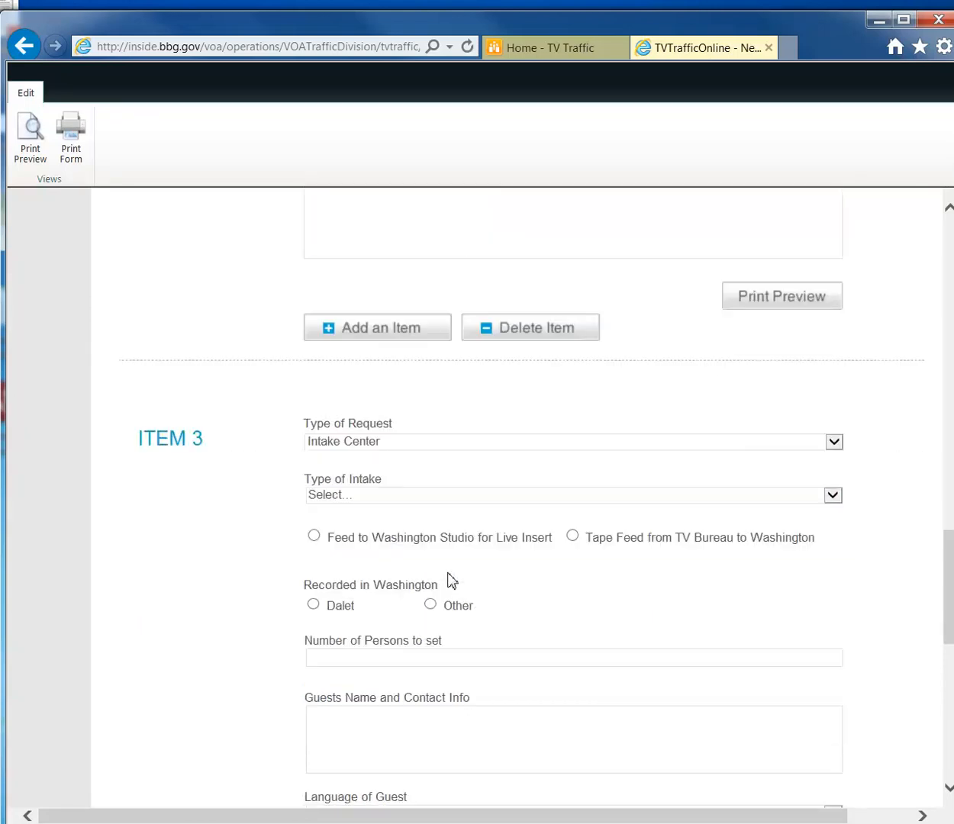
pyautogui.click(539, 497)
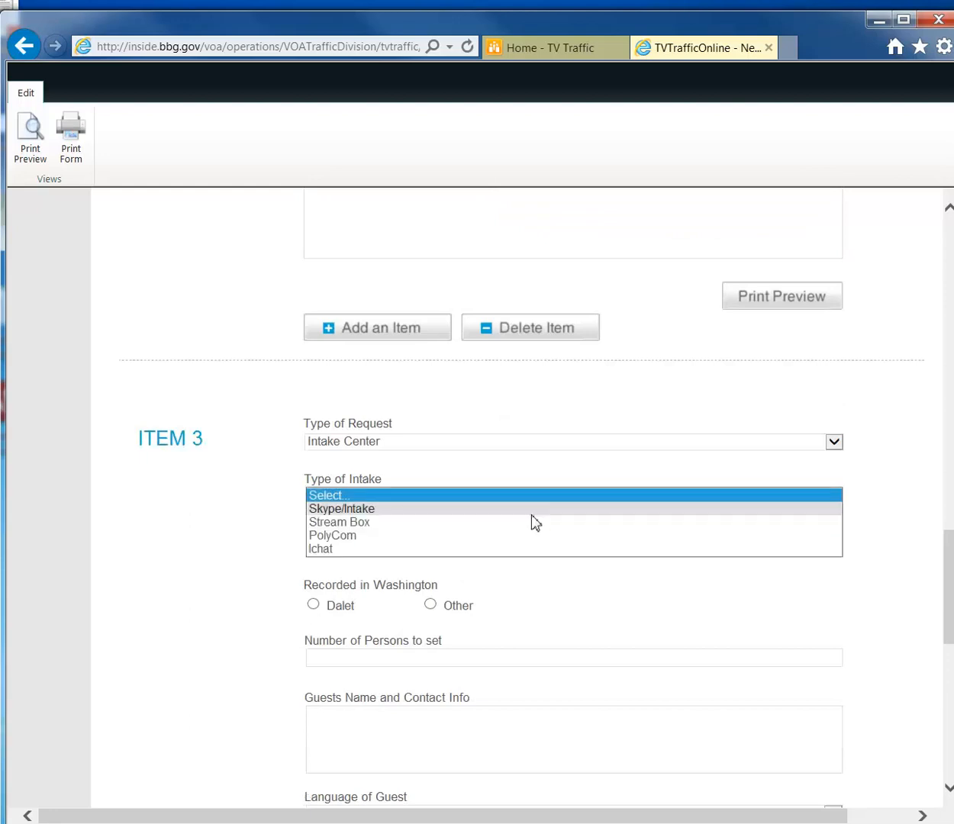
# Set Item 3's intake type to Skype/Intake and enter the Skype ID.
pyautogui.click(504, 510)
pyautogui.click(446, 544)
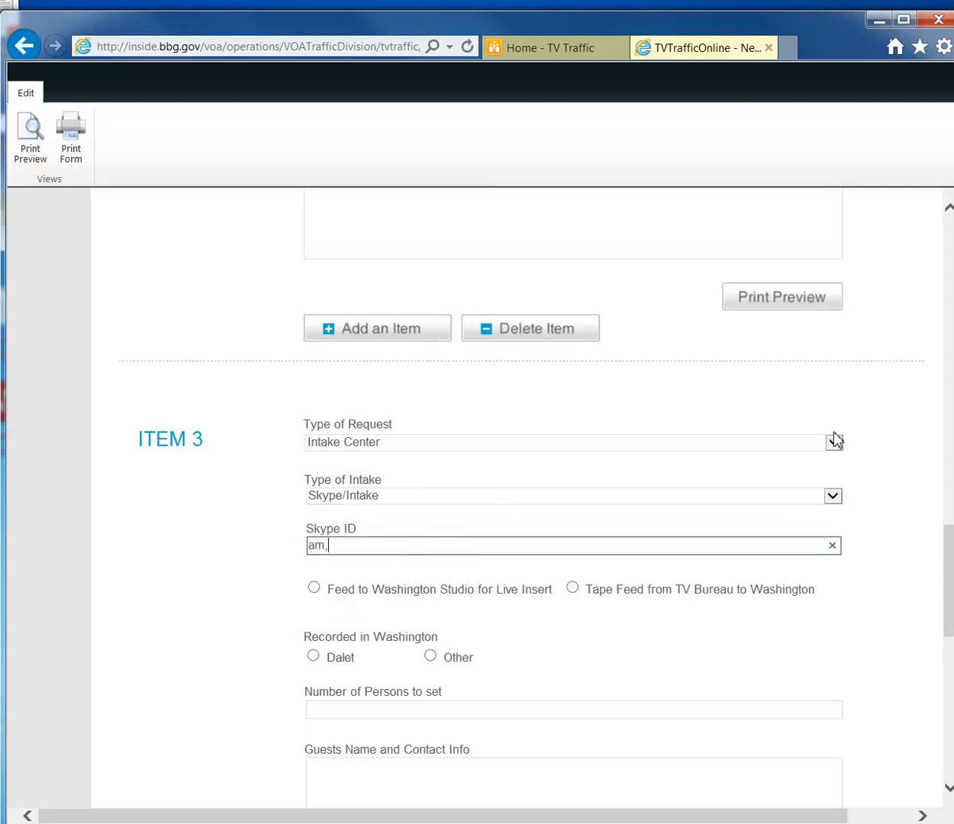
pyautogui.click(718, 519)
pyautogui.write('n2')
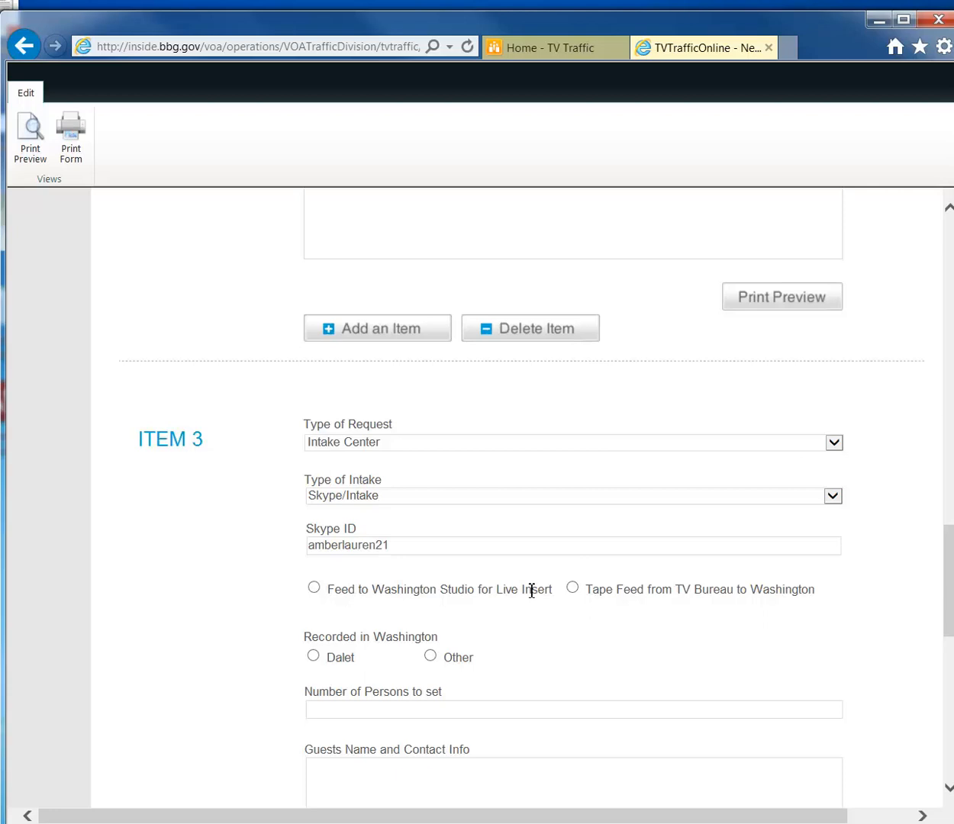
# Feed Item 3 live to Washington, record in Dalet, 4 persons, and enter guest contact details.
pyautogui.click(314, 588)
pyautogui.scroll(-2, 432, 622)
pyautogui.click(313, 469)
pyautogui.click(369, 525)
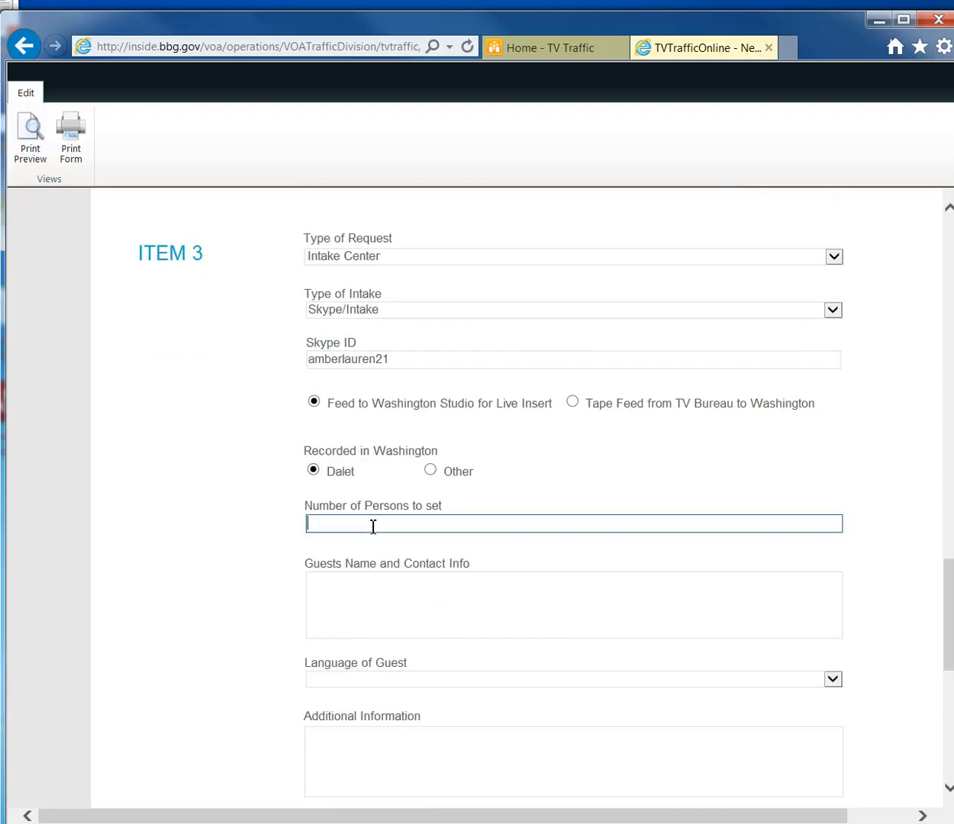
pyautogui.write('4')
pyautogui.click(372, 581)
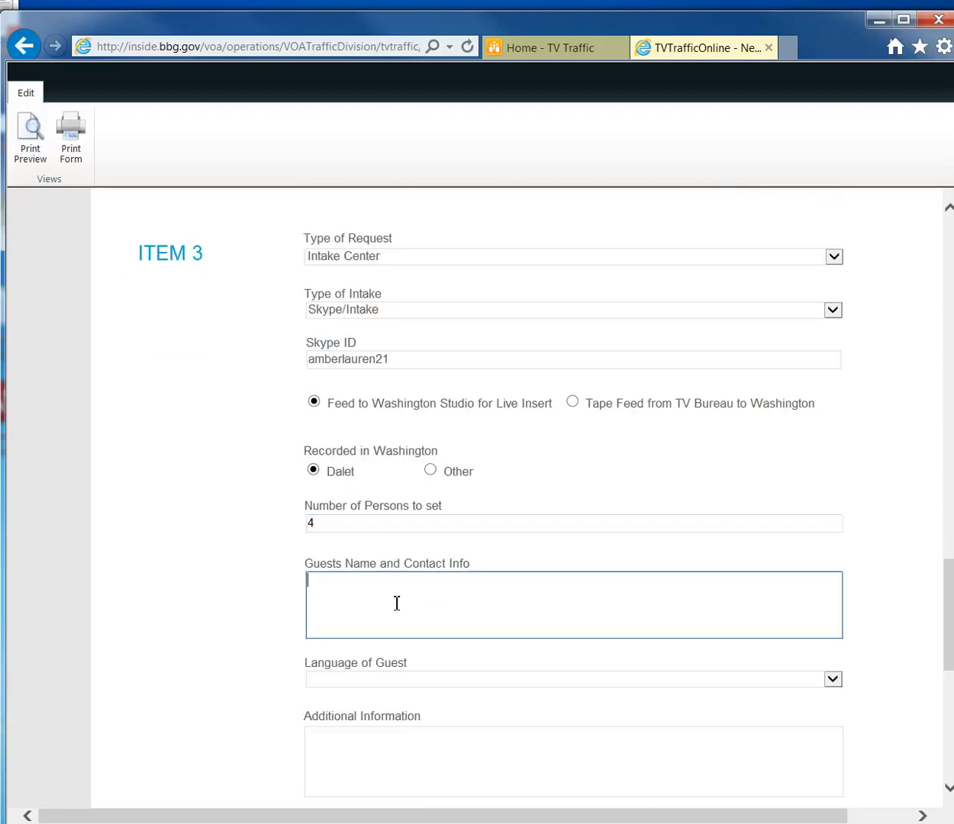
pyautogui.write('Jane Smit')
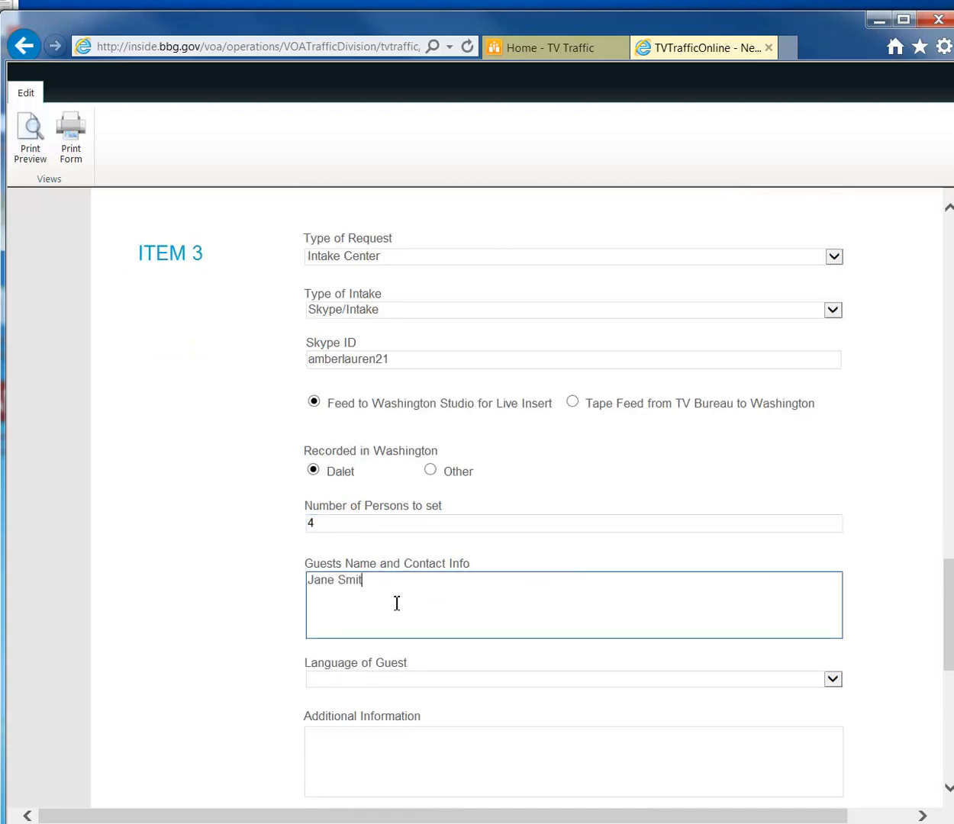
# Set guest language to Bosnian and enter 'testing' in Additional Information and Washington Record Source.
pyautogui.scroll(-3, 397, 607)
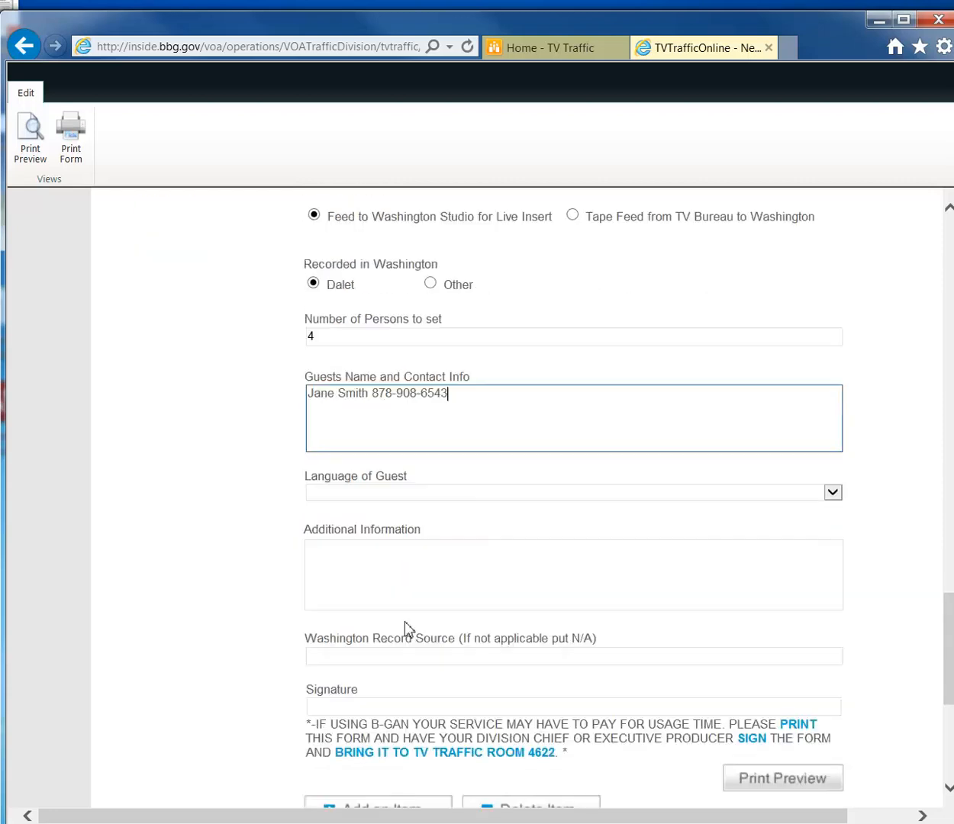
pyautogui.click(426, 492)
pyautogui.click(393, 561)
pyautogui.click(471, 574)
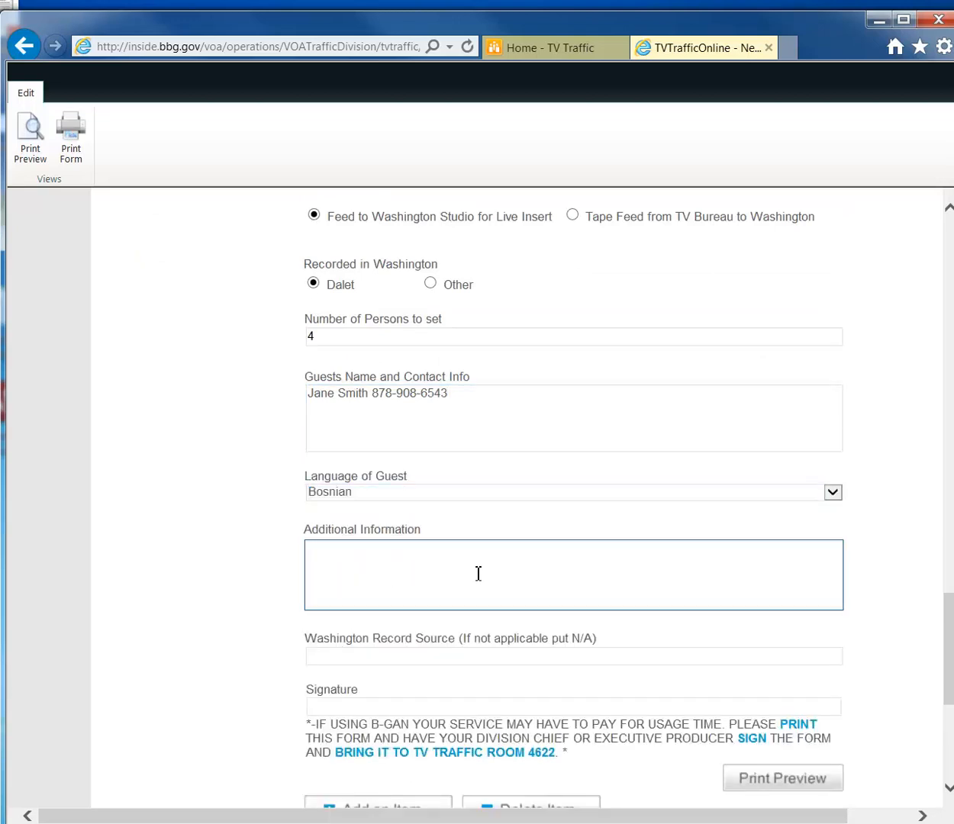
pyautogui.scroll(-2, 479, 574)
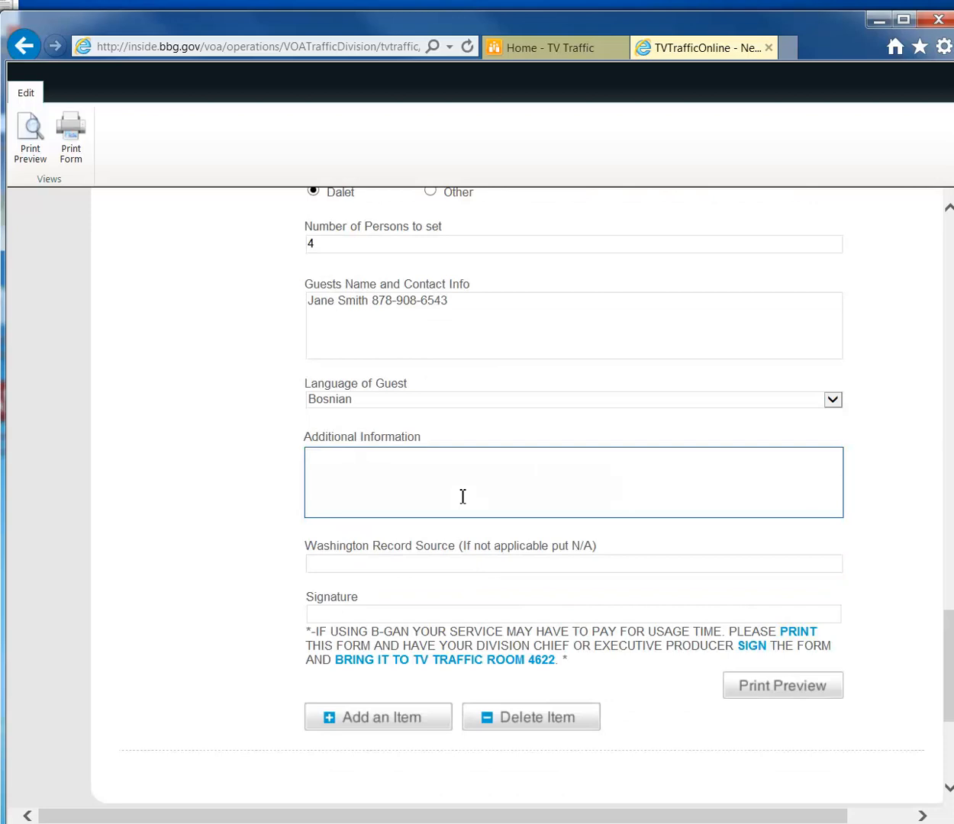
pyautogui.write('testing')
pyautogui.click(421, 569)
pyautogui.write('testing')
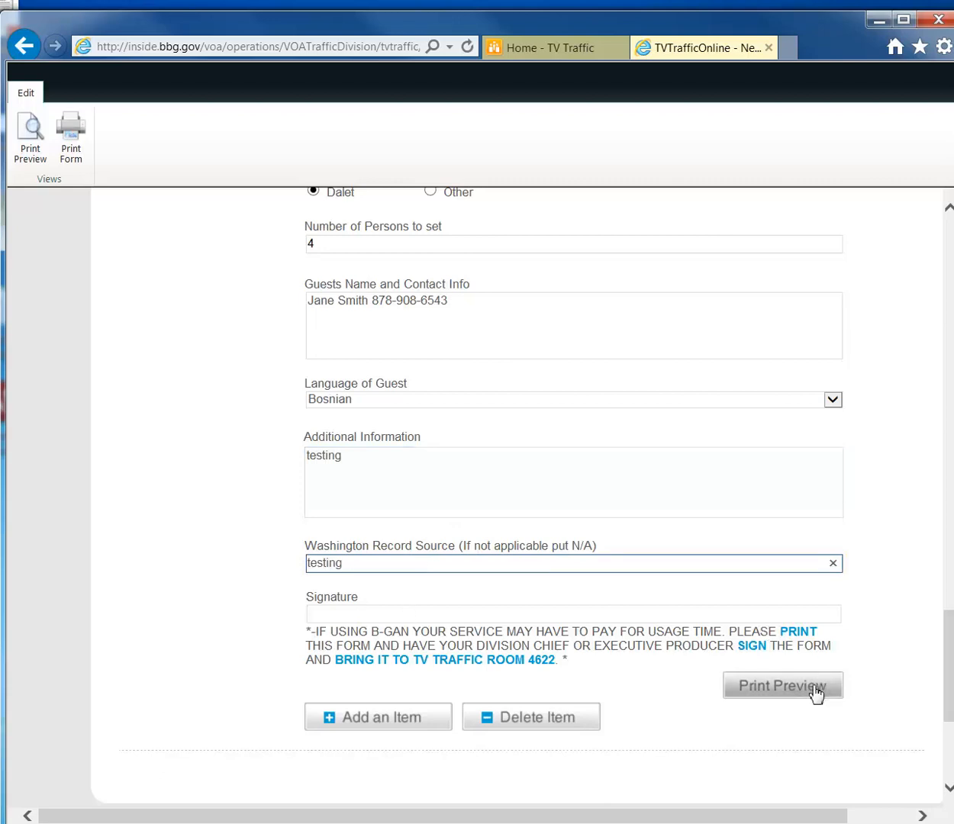
pyautogui.scroll(-1, 845, 656)
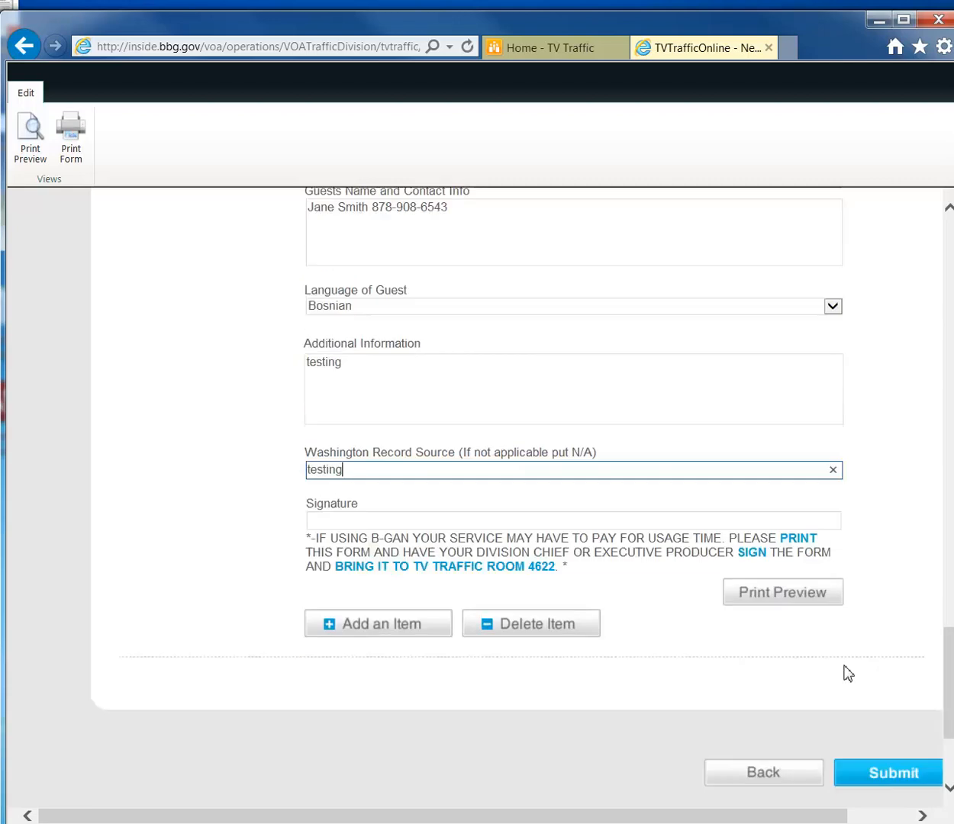
# Print-preview the completed request and review the summary including Item 3's entries.
pyautogui.click(823, 605)
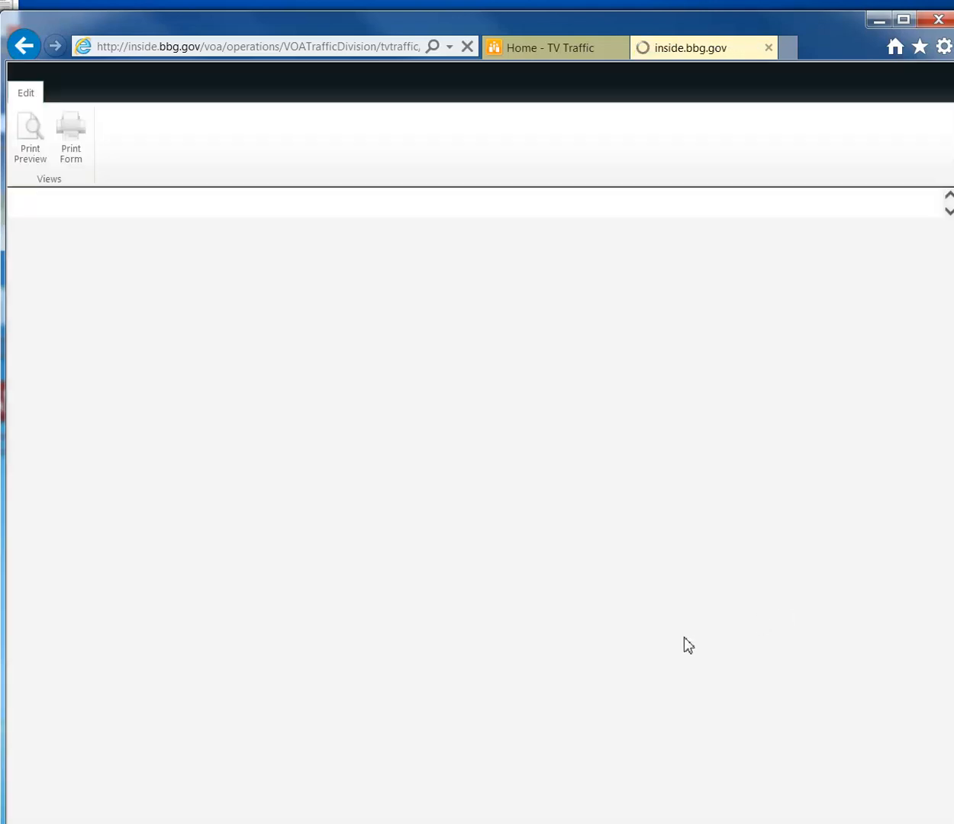
pyautogui.scroll(4, 687, 639)
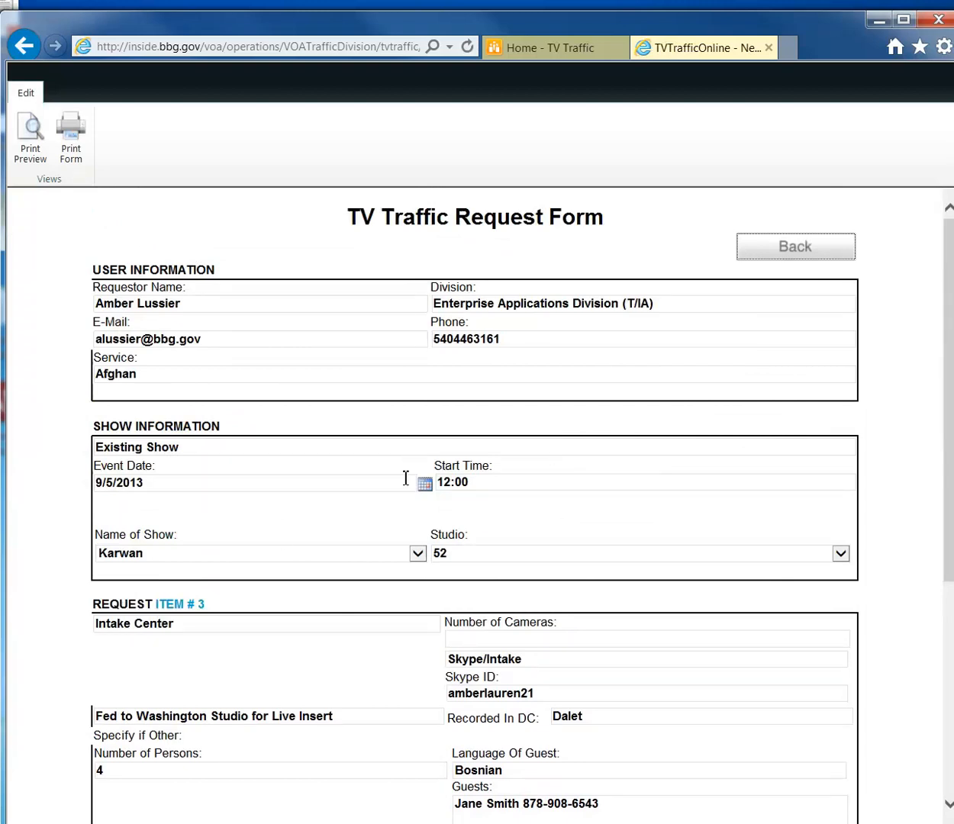
pyautogui.scroll(-5, 624, 623)
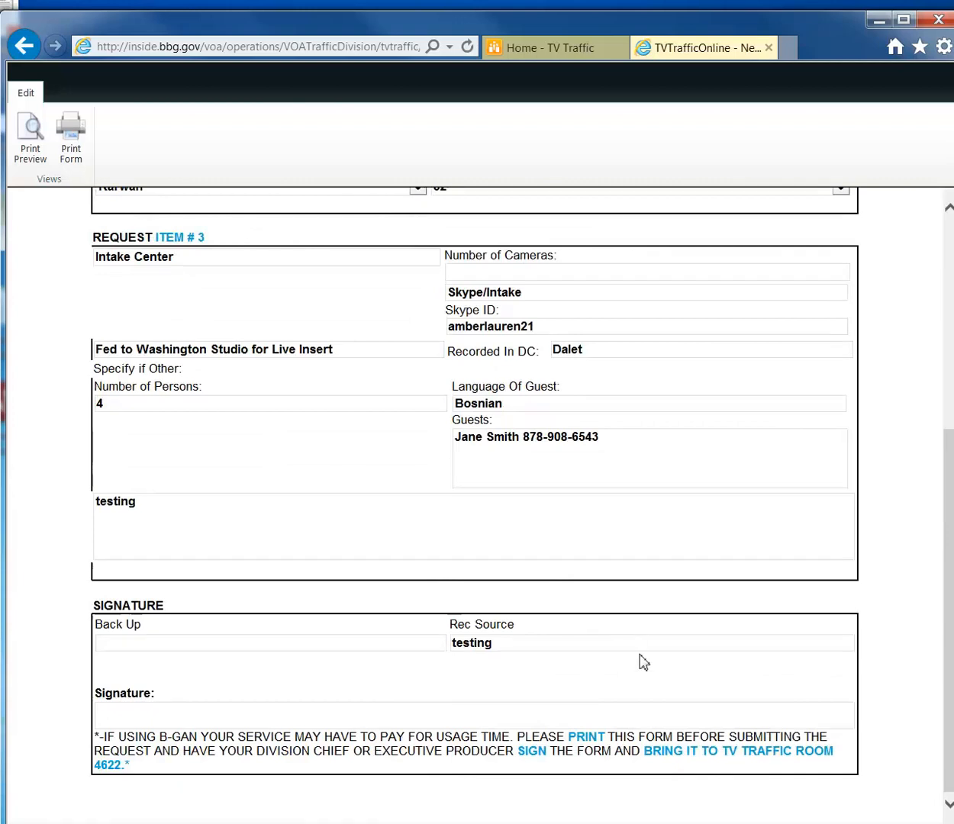
pyautogui.scroll(5, 641, 654)
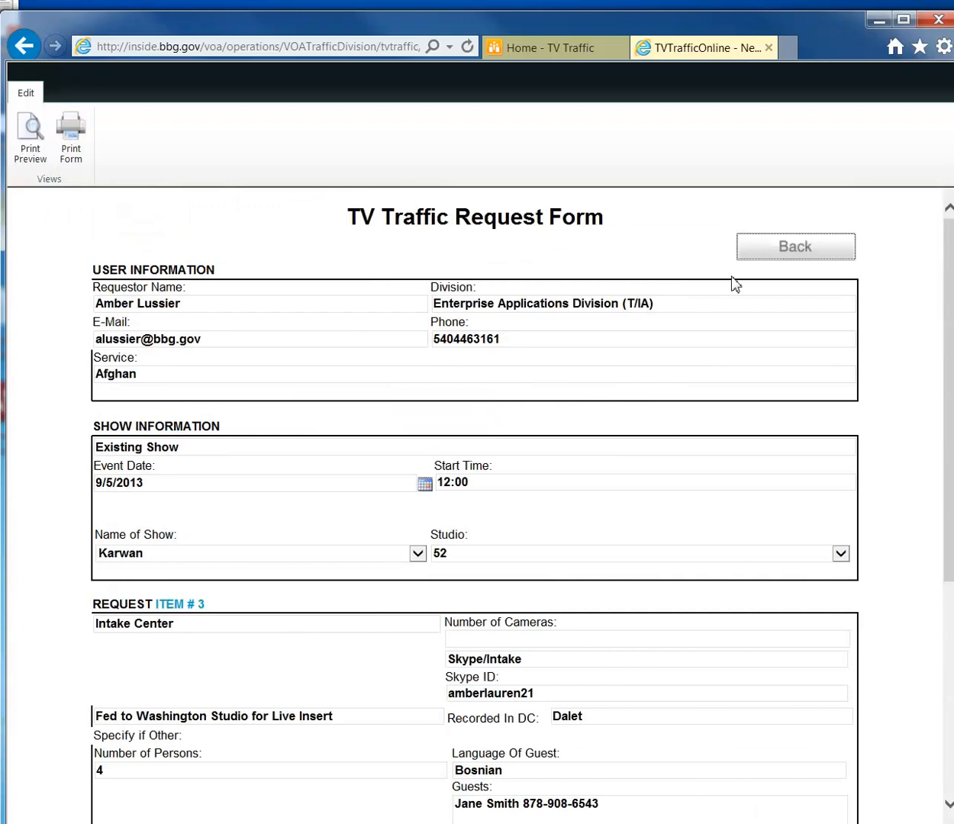
# Print the form, then return from the preview to the editable form.
pyautogui.click(71, 149)
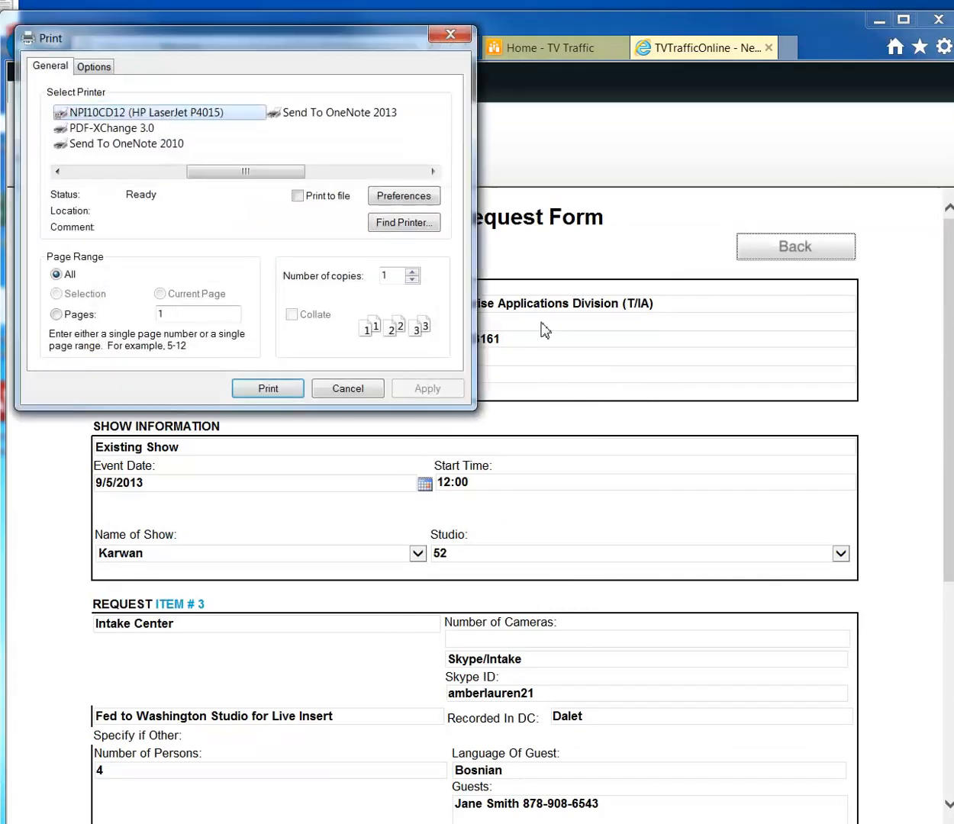
pyautogui.click(284, 387)
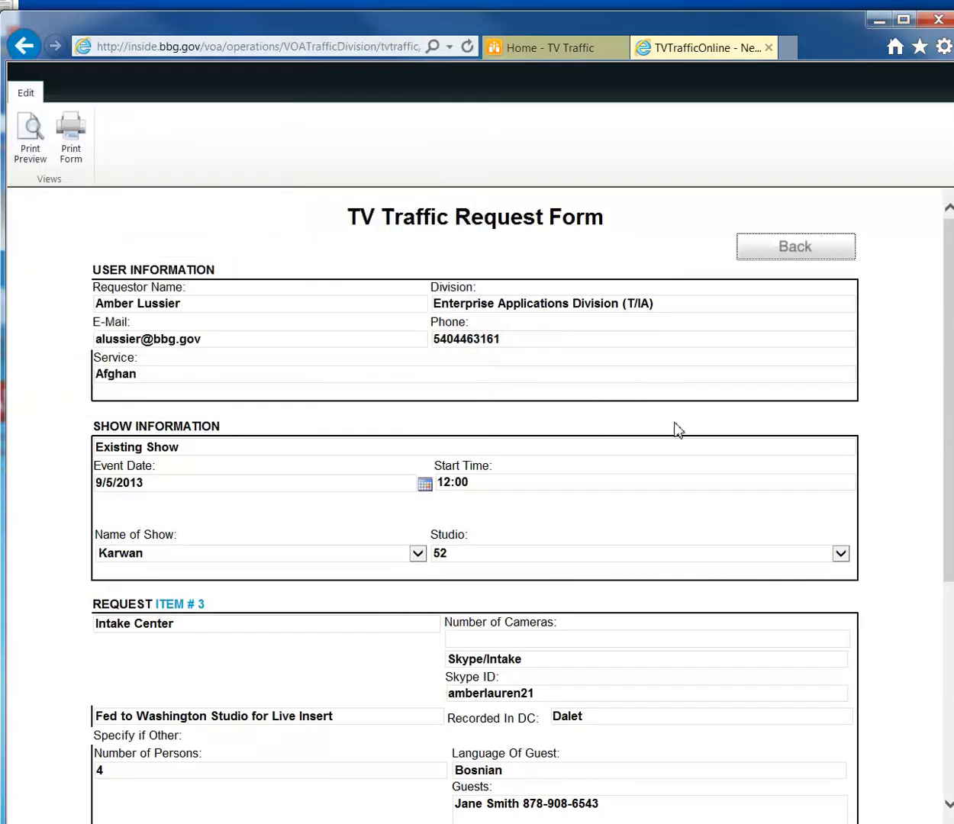
pyautogui.click(805, 249)
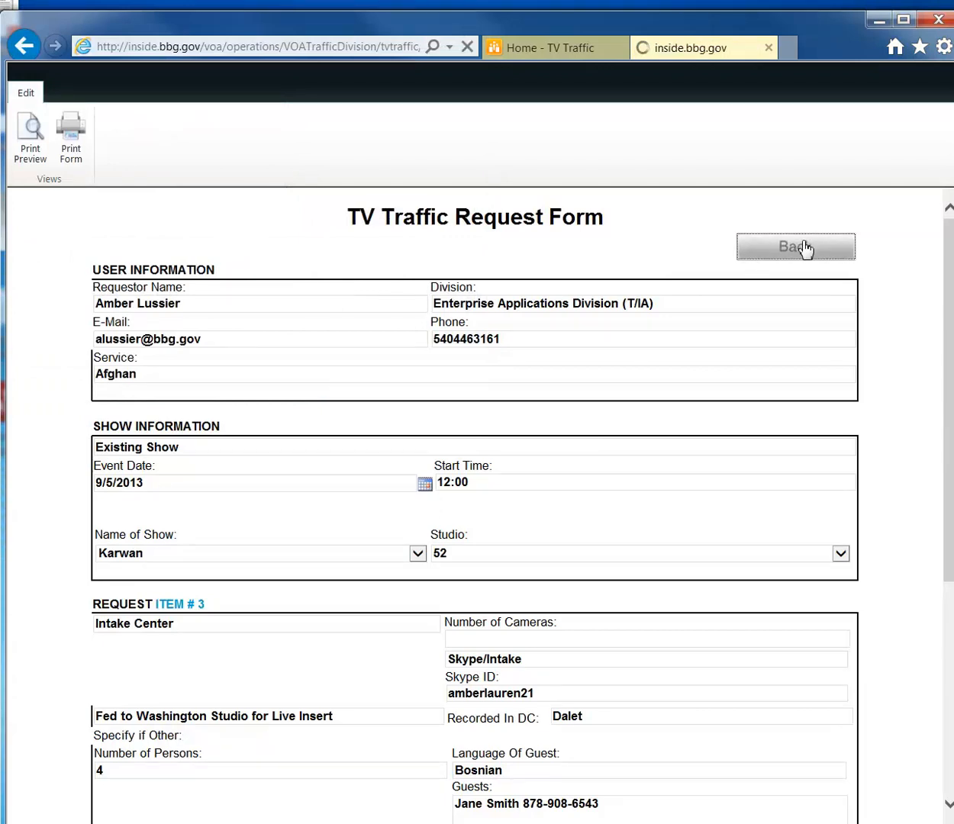
# Submit the three-item traffic request and close the Thank You confirmation page.
pyautogui.scroll(-15, 763, 473)
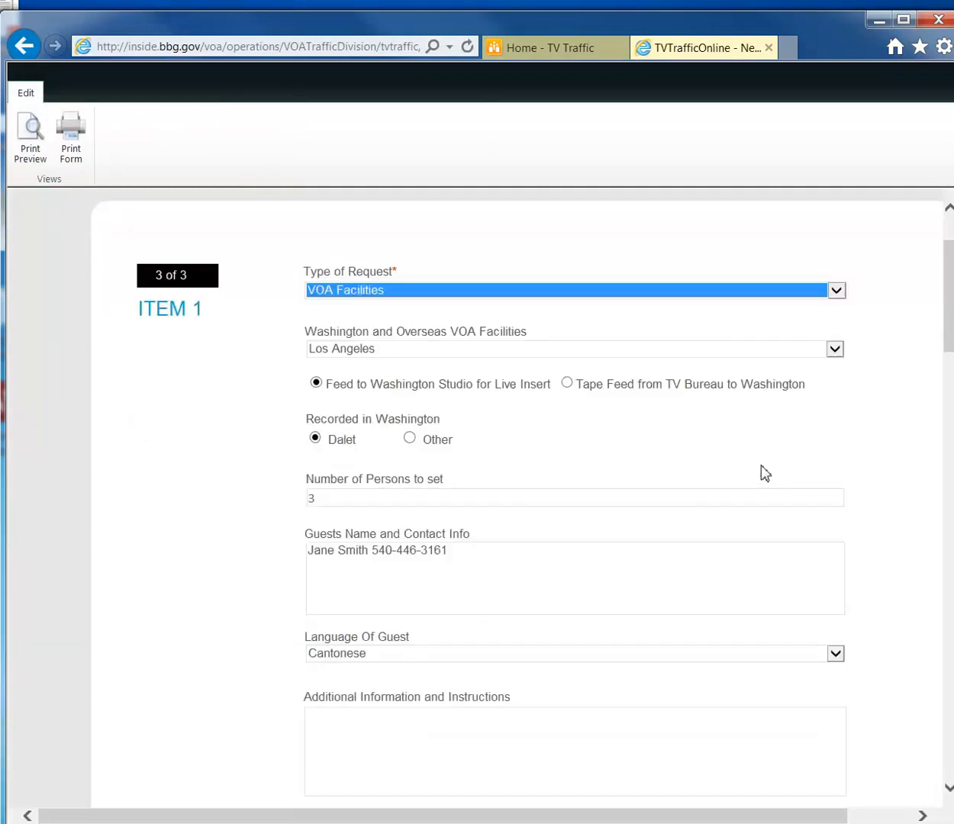
pyautogui.scroll(-12, 762, 473)
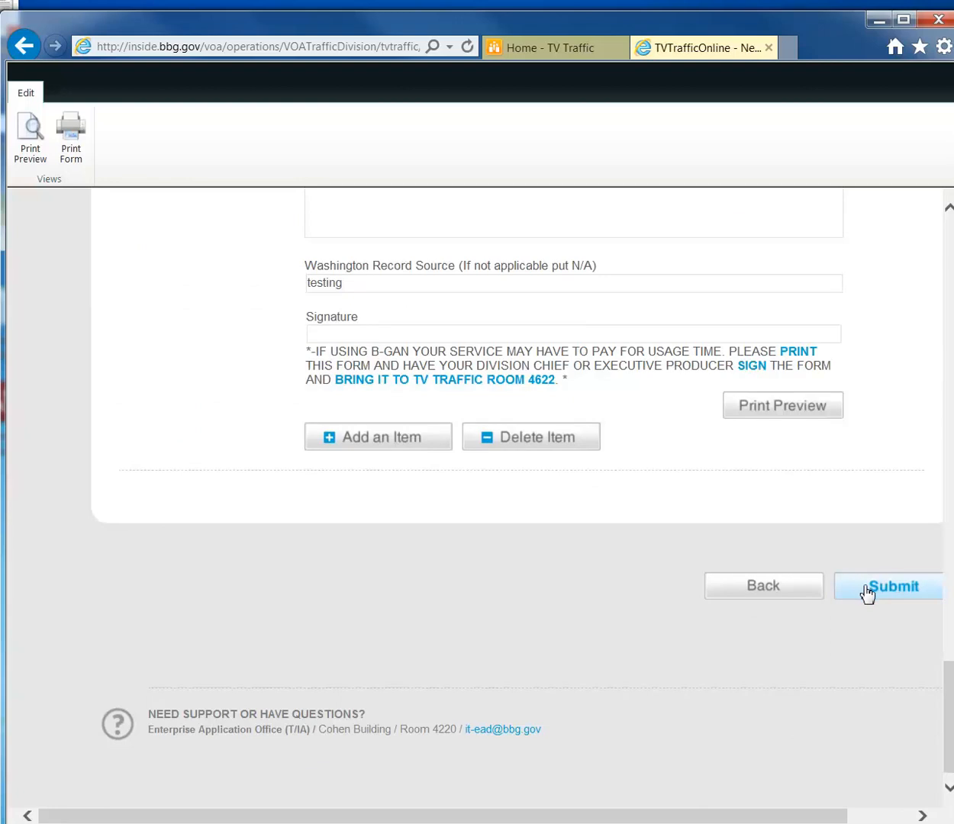
pyautogui.click(890, 594)
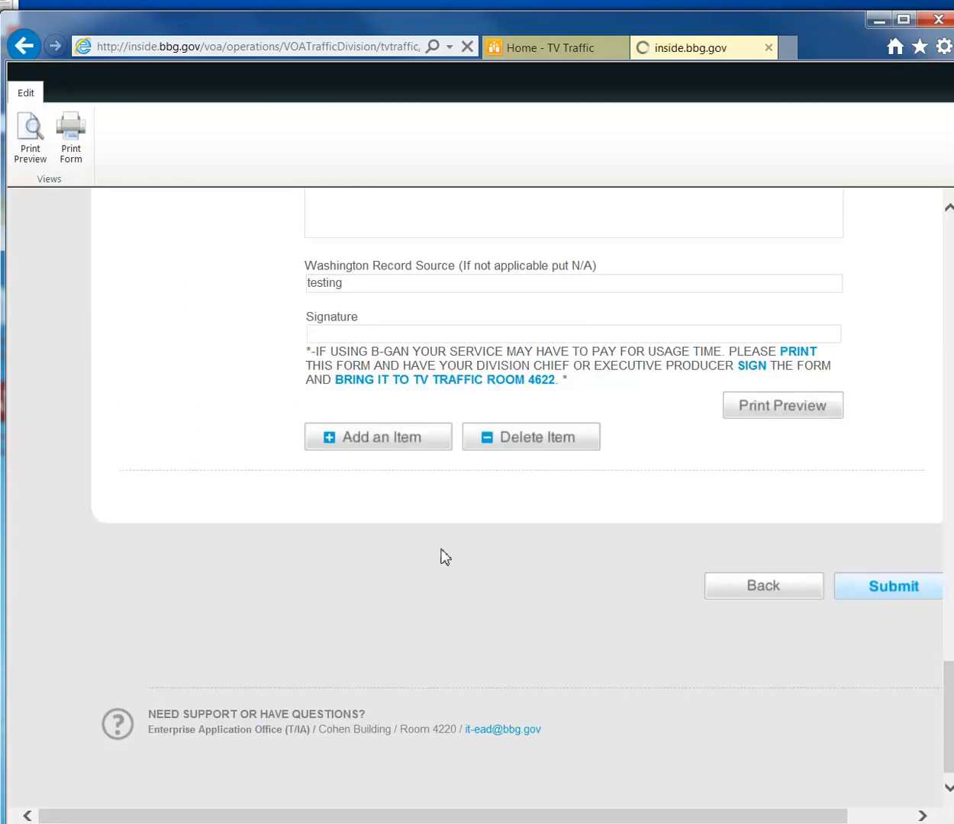
pyautogui.scroll(4, 454, 535)
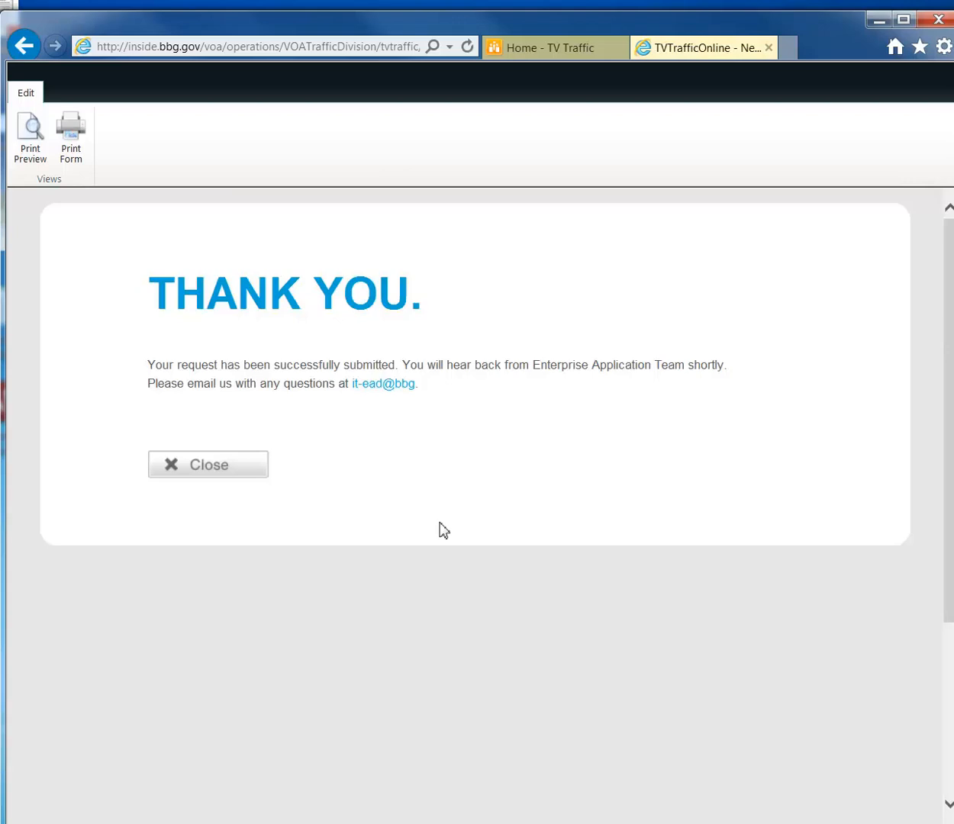
pyautogui.click(206, 472)
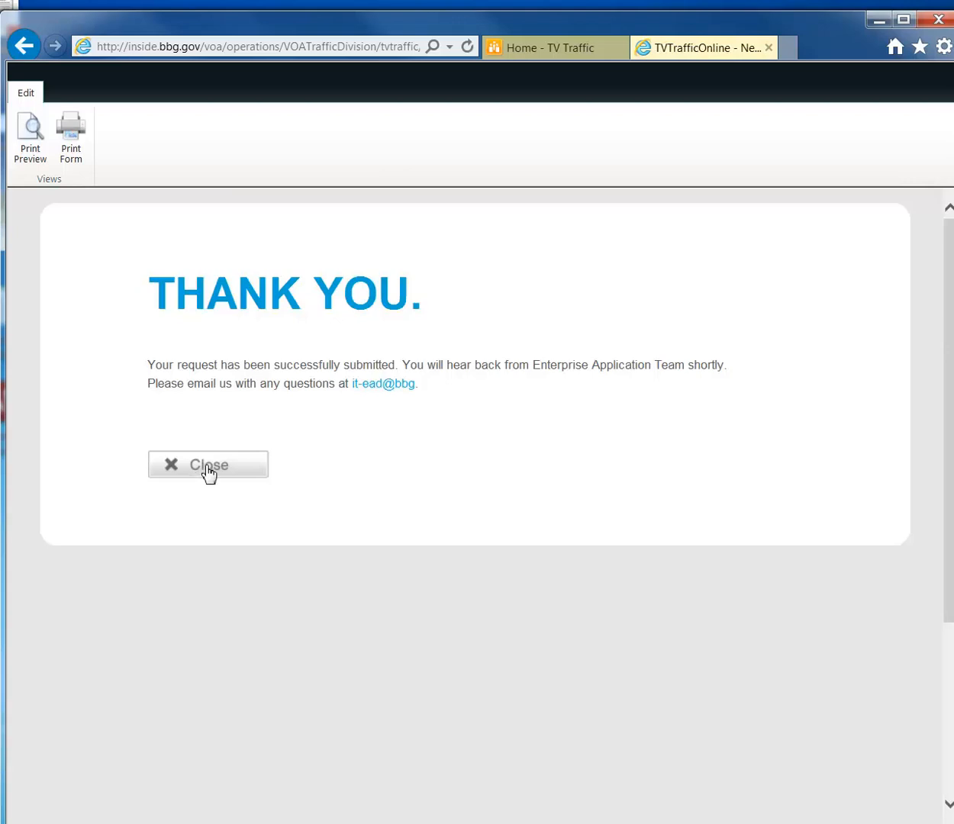